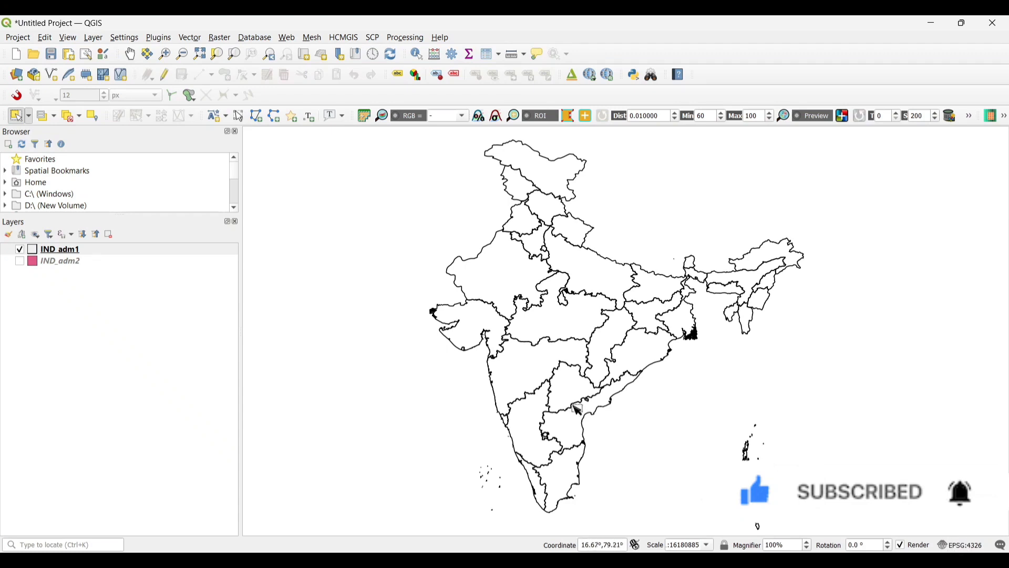
Step: Select the Andhra Pradesh polygon on the IND_adm1 map and export only that feature as an ESRI Shapefile named Andhra Pradesh
left_click(574, 421)
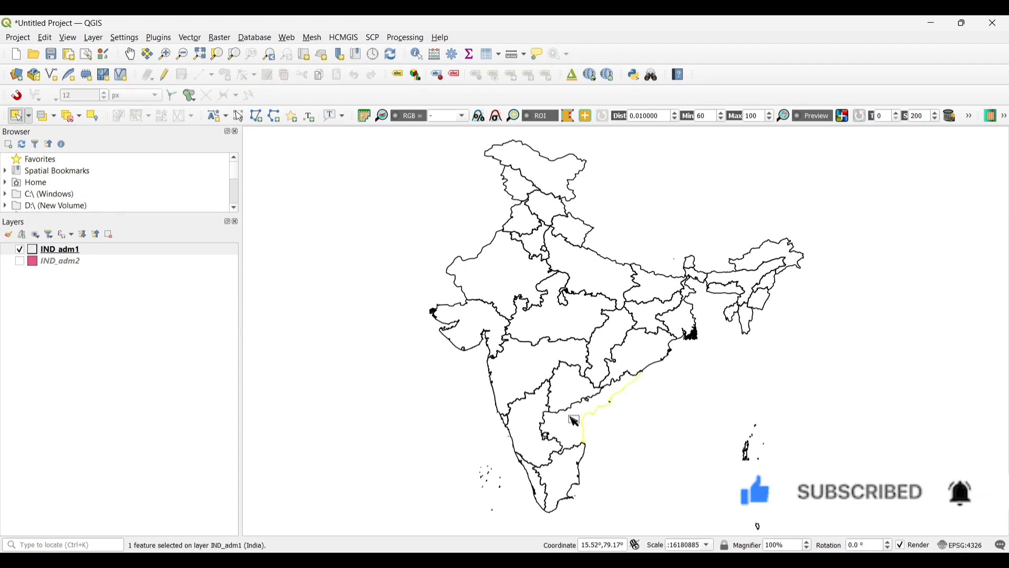
right_click(73, 251)
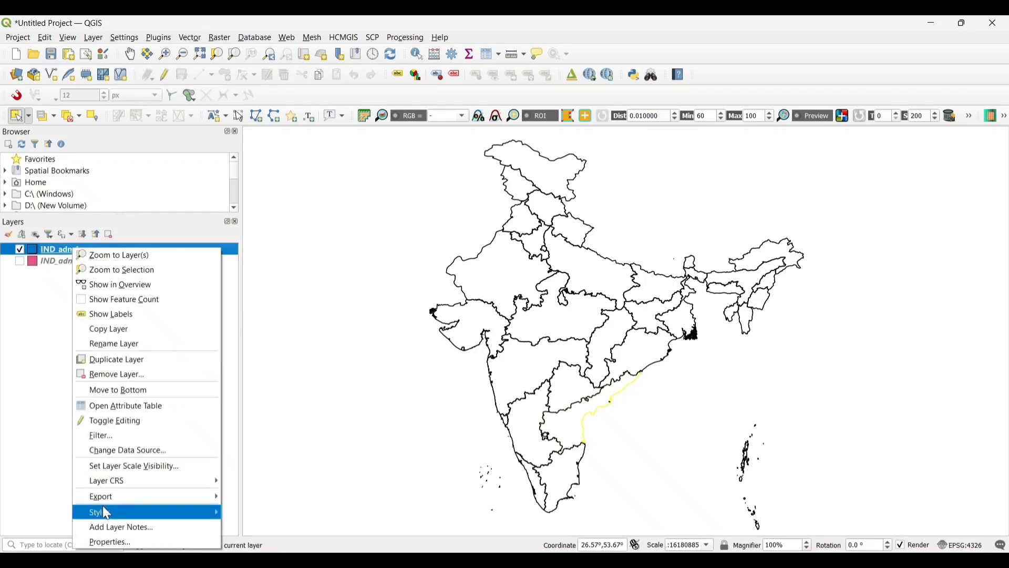
mouse_move(220, 500)
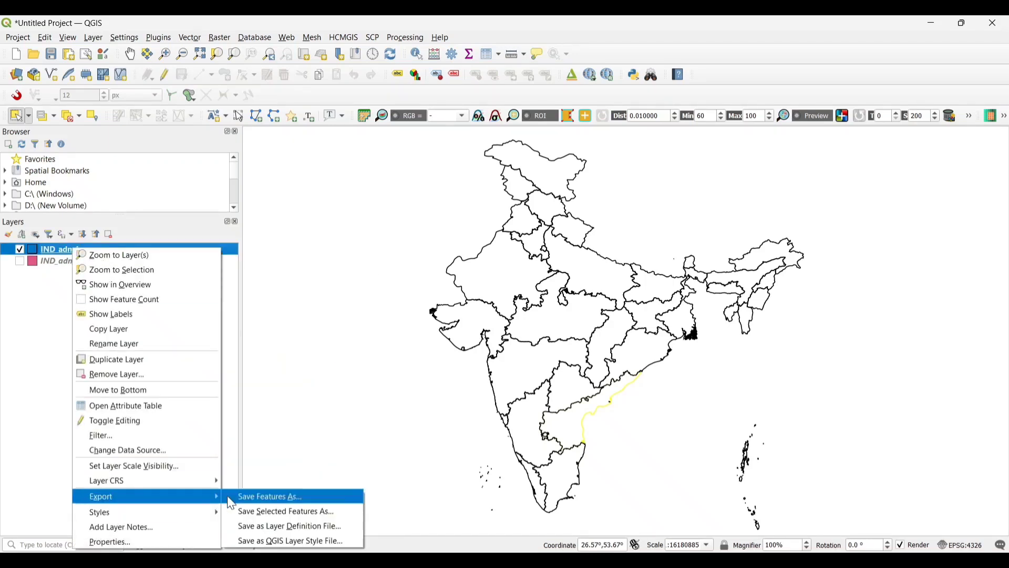
left_click(252, 516)
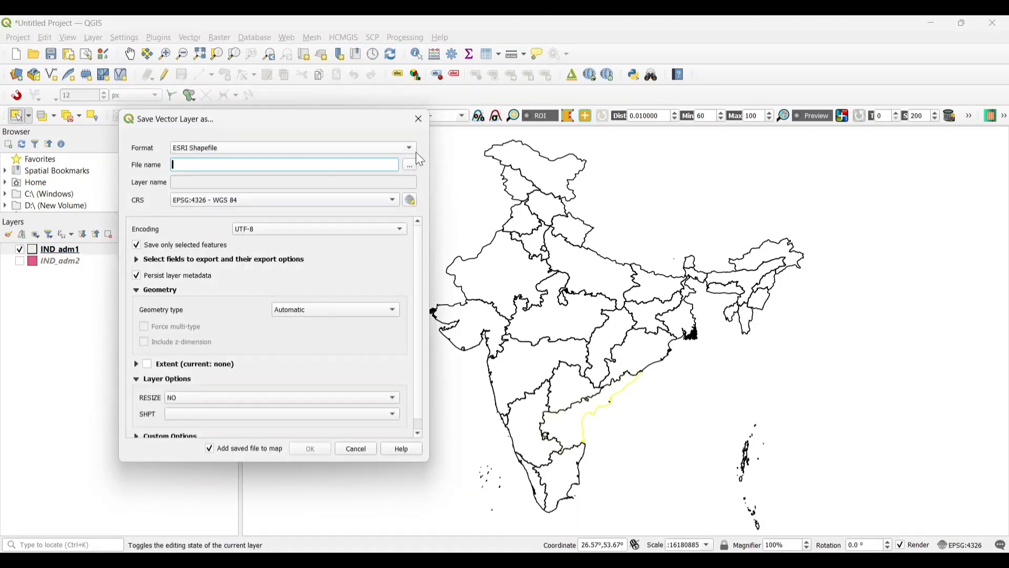
left_click(410, 164)
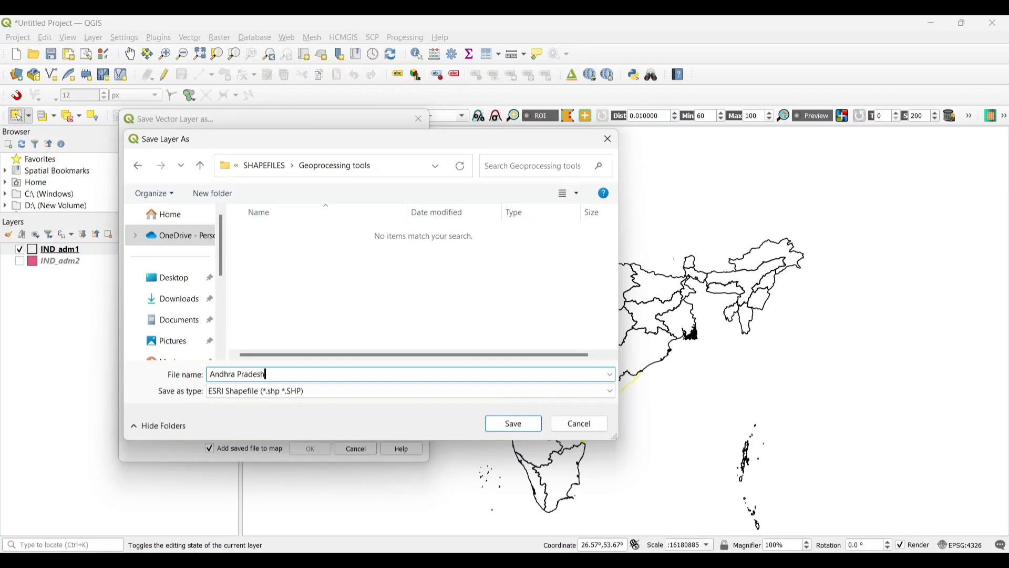
left_click(514, 427)
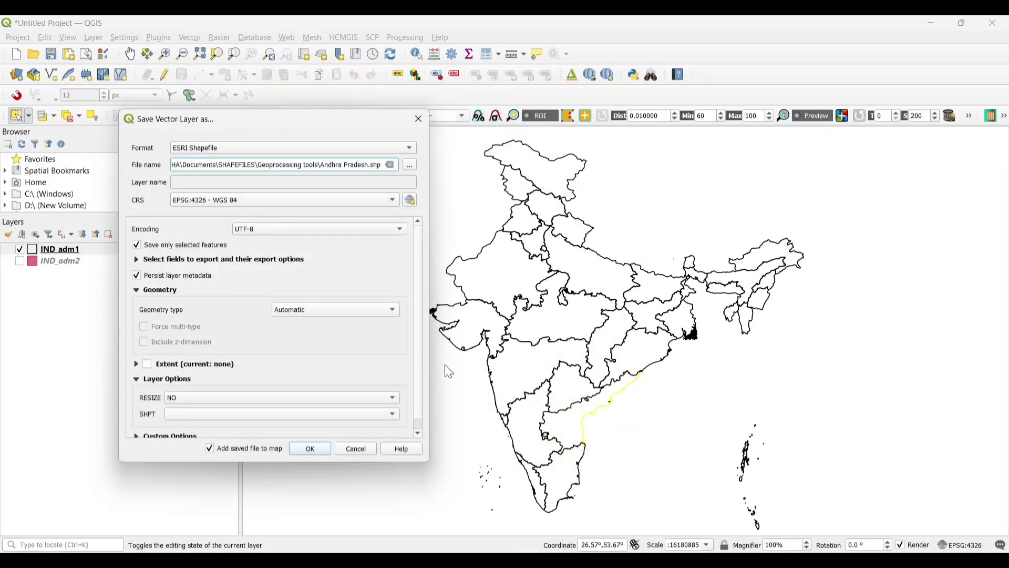
left_click(310, 449)
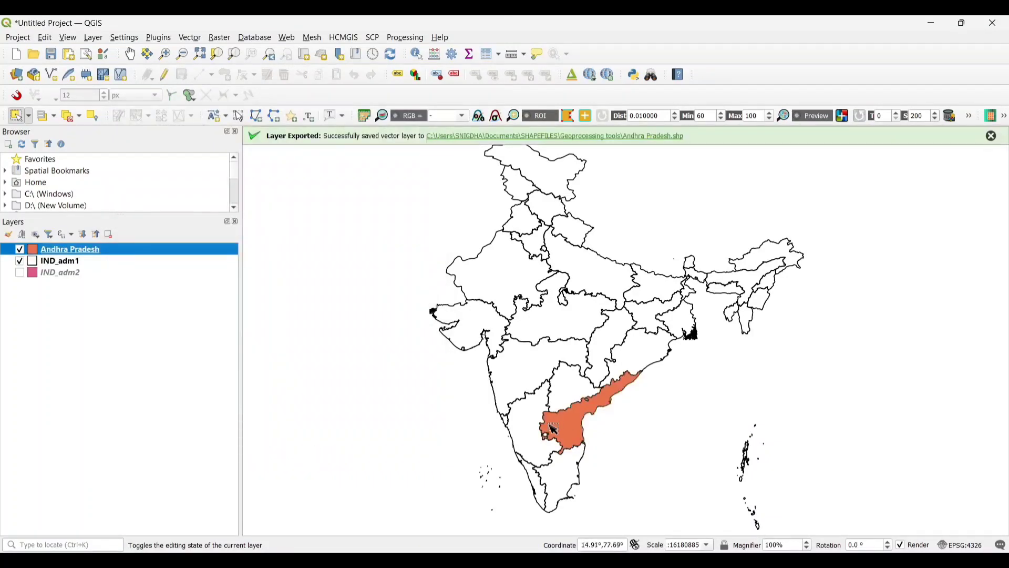
Step: Hide the IND_adm1 layer and view the exported Andhra Pradesh layer alone at its full extent
left_click(19, 262)
right_click(80, 247)
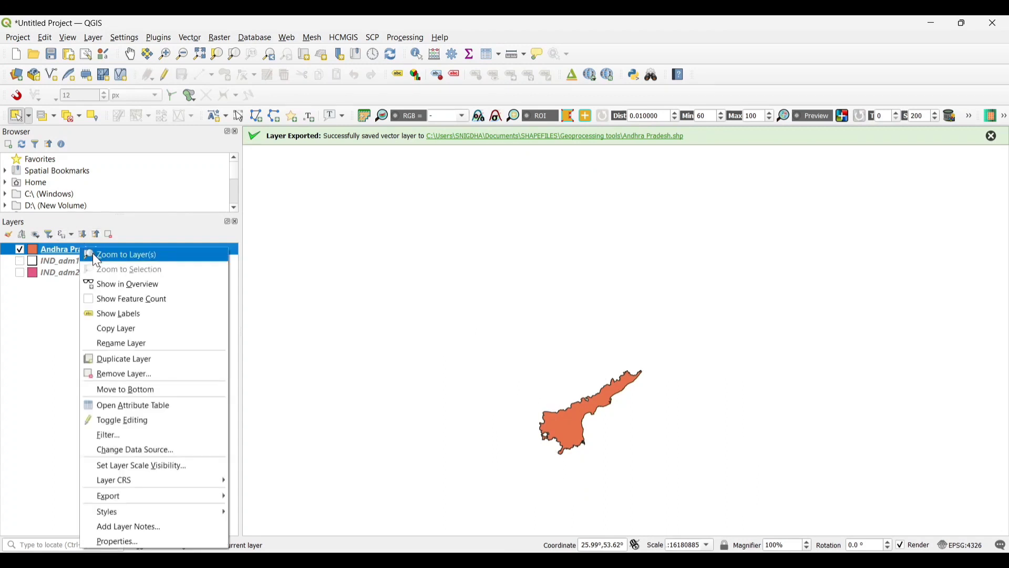
left_click(92, 253)
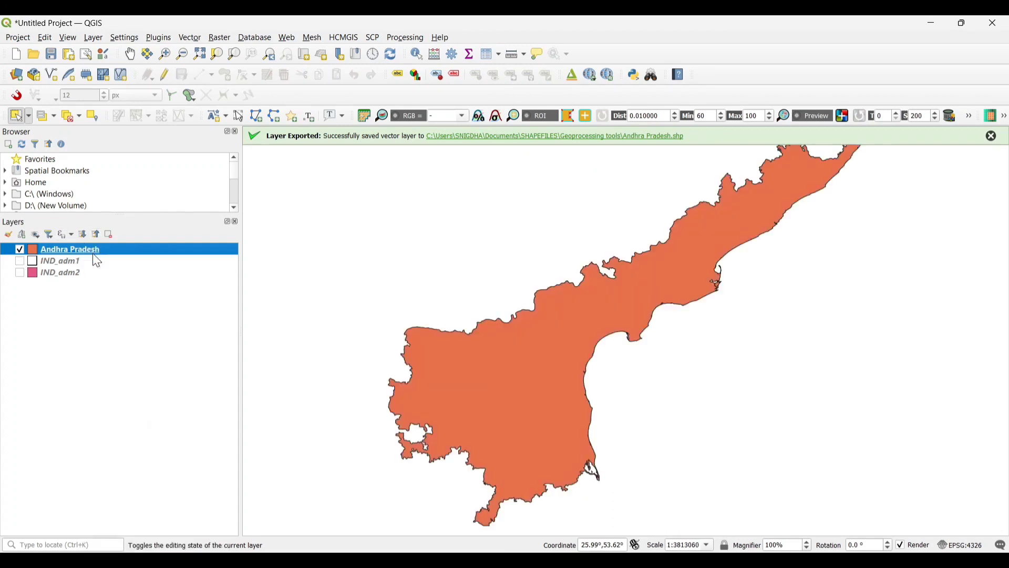
left_click(995, 138)
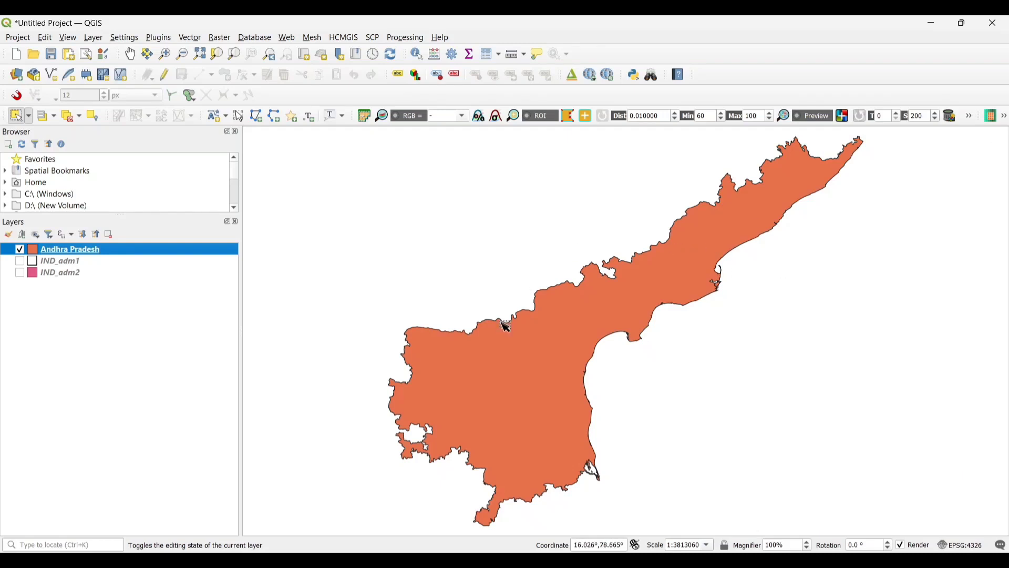
Step: Hide the Andhra Pradesh layer, show IND_adm1 at its full extent and clear its feature selection
left_click(20, 251)
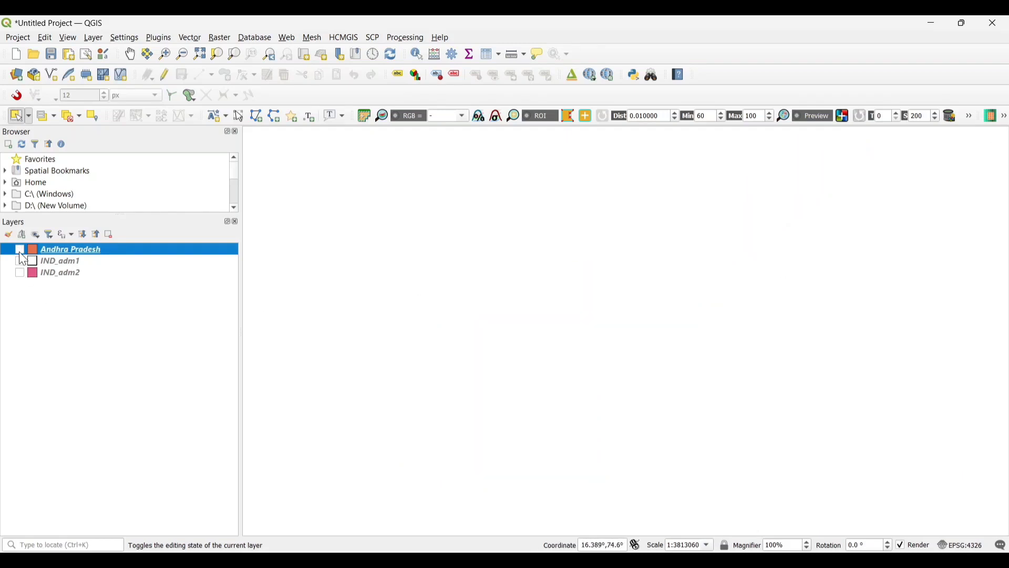
left_click(20, 263)
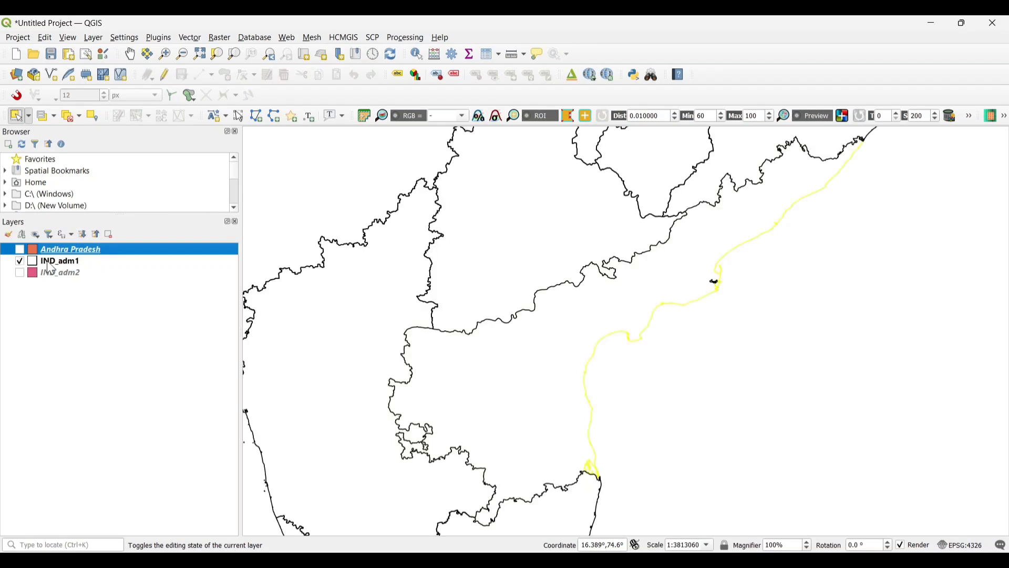
right_click(69, 263)
left_click(82, 271)
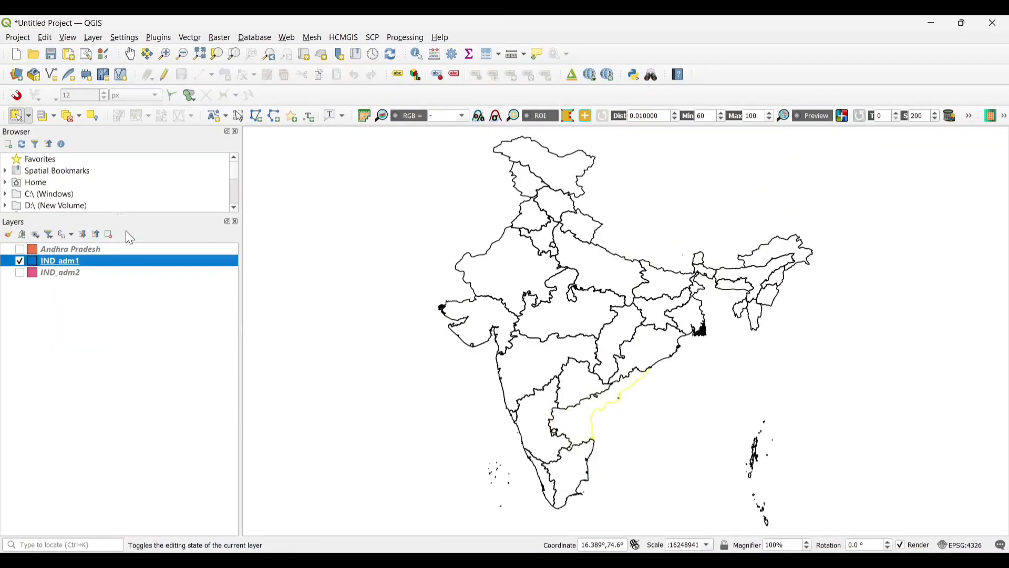
left_click(67, 117)
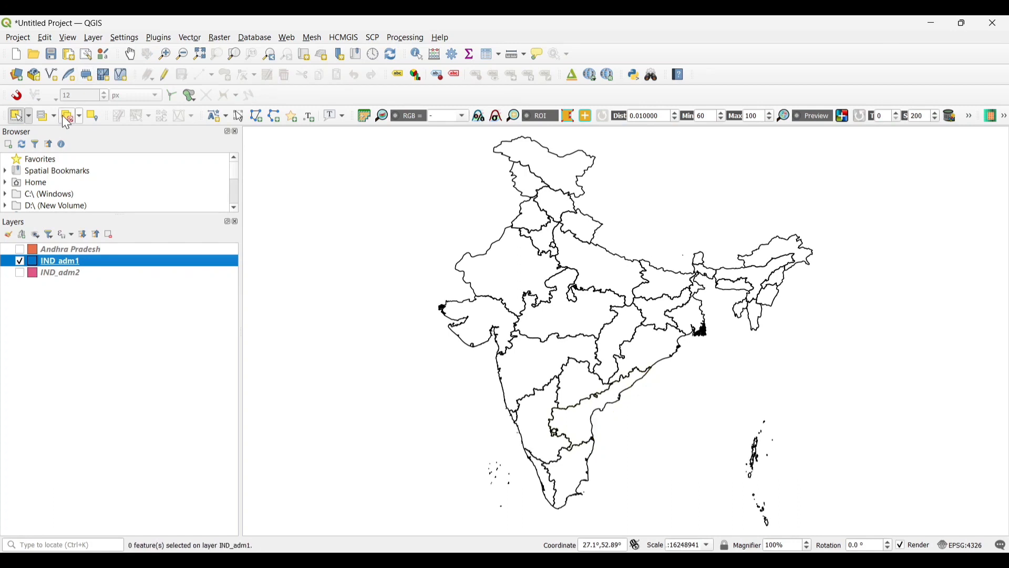
Step: Open the attribute table of the IND_adm1 layer and start Select by Expression
right_click(69, 261)
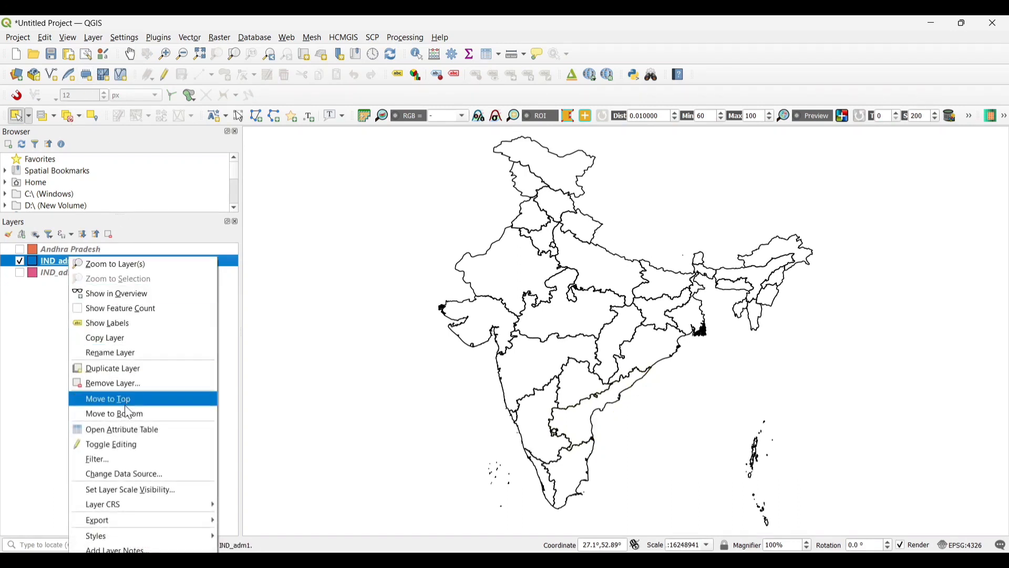
left_click(119, 429)
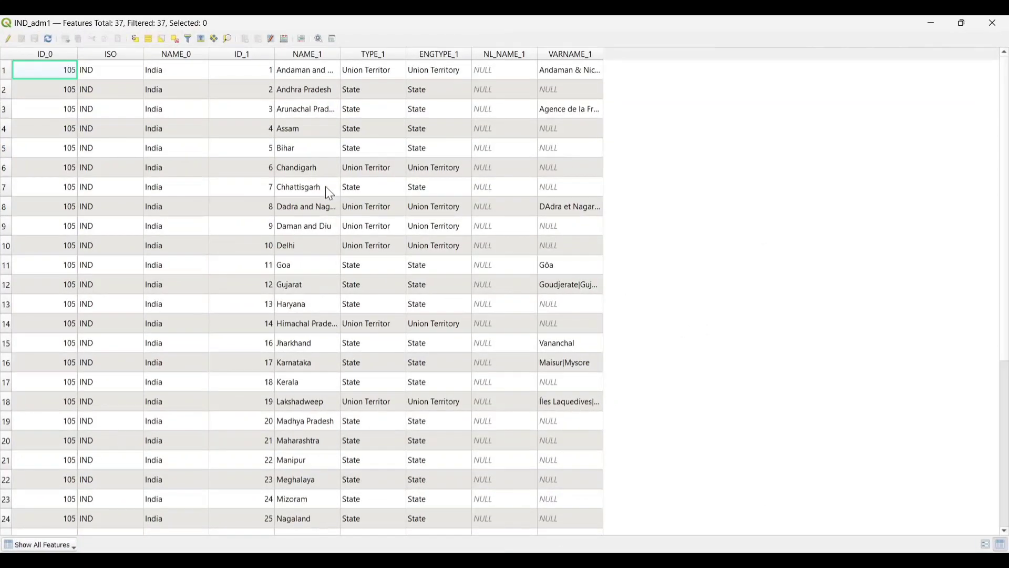
left_click(135, 40)
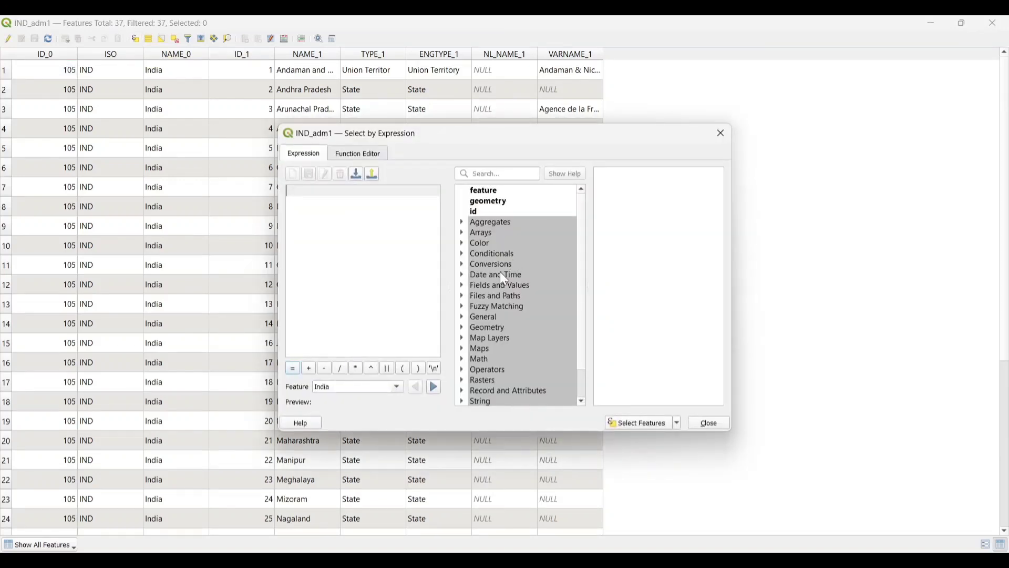
Step: Select the features matching the expression "NAME_1" = 'Andhra Pradesh', taking the field and its unique value from the lists
double_click(491, 286)
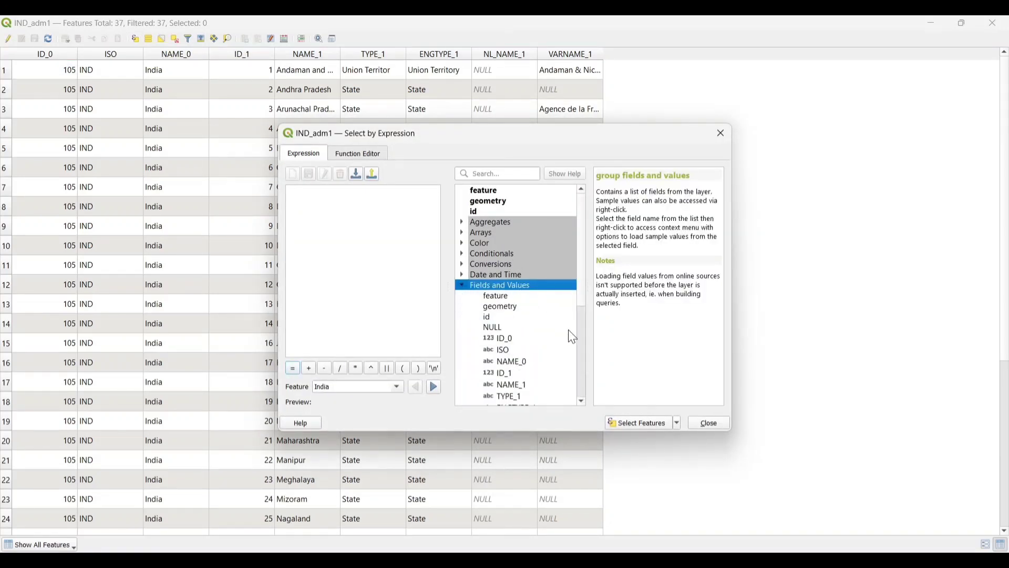
left_click_drag(586, 279, 582, 323)
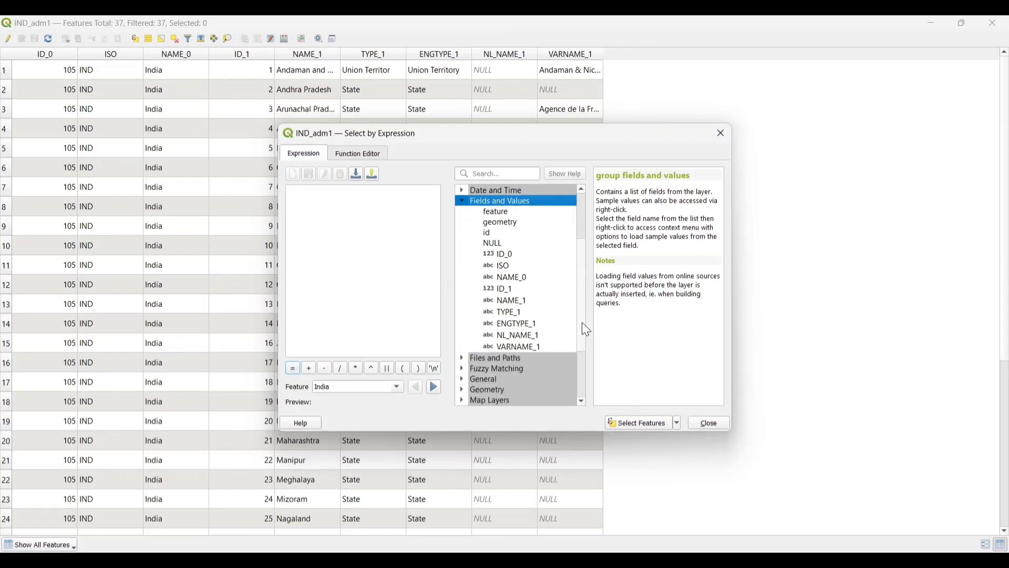
left_click(518, 302)
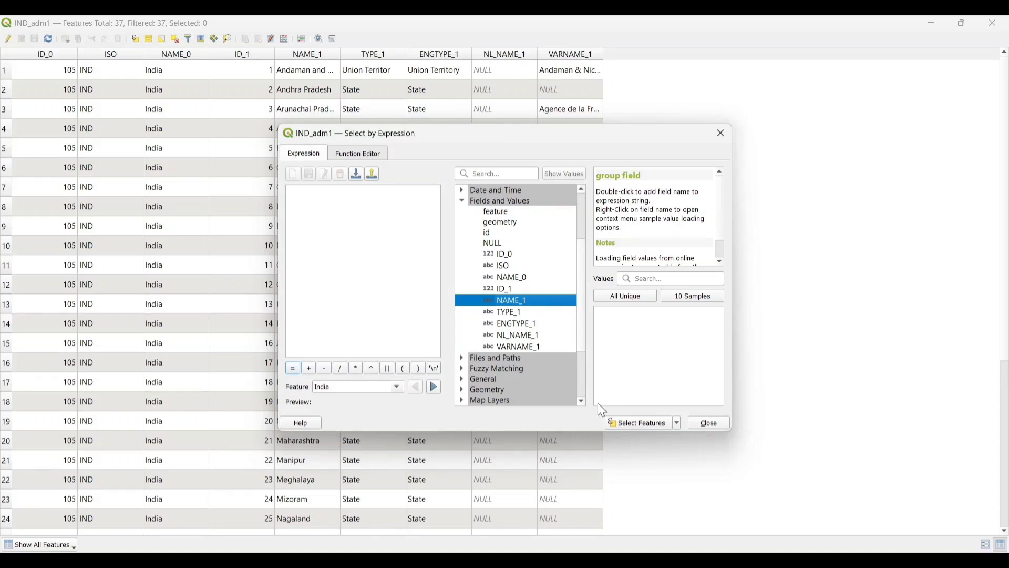
double_click(530, 306)
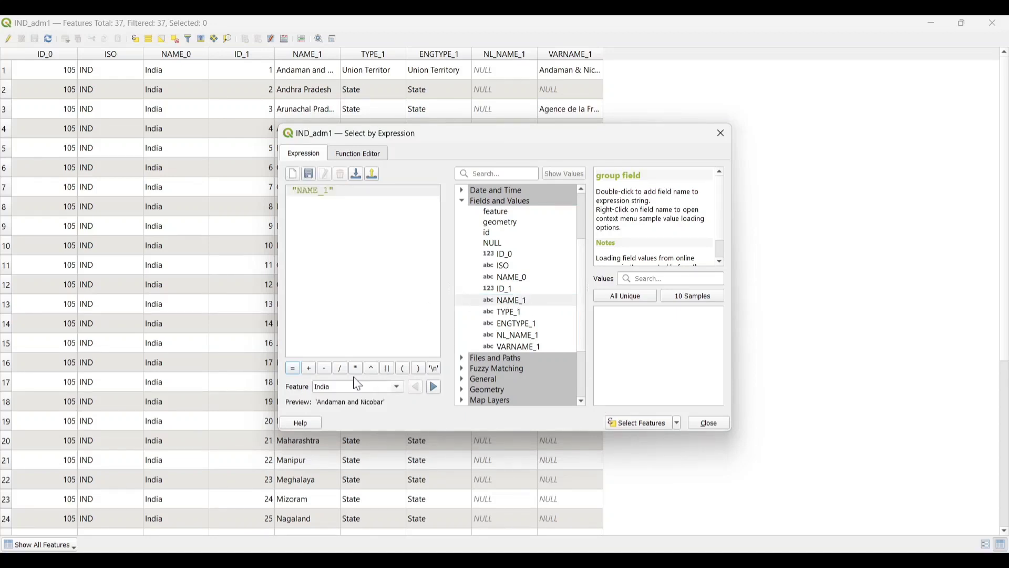
left_click(293, 371)
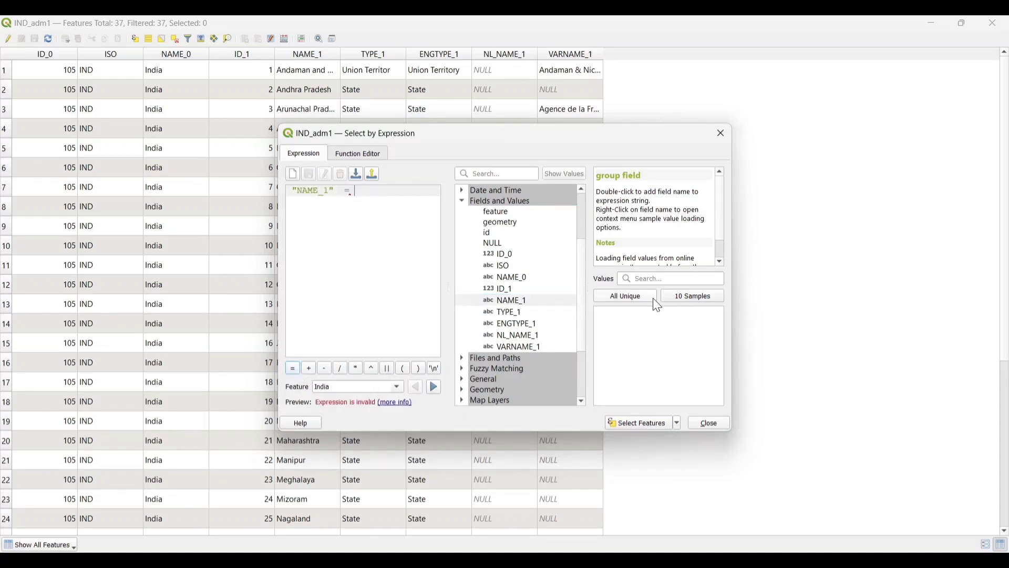
left_click(633, 294)
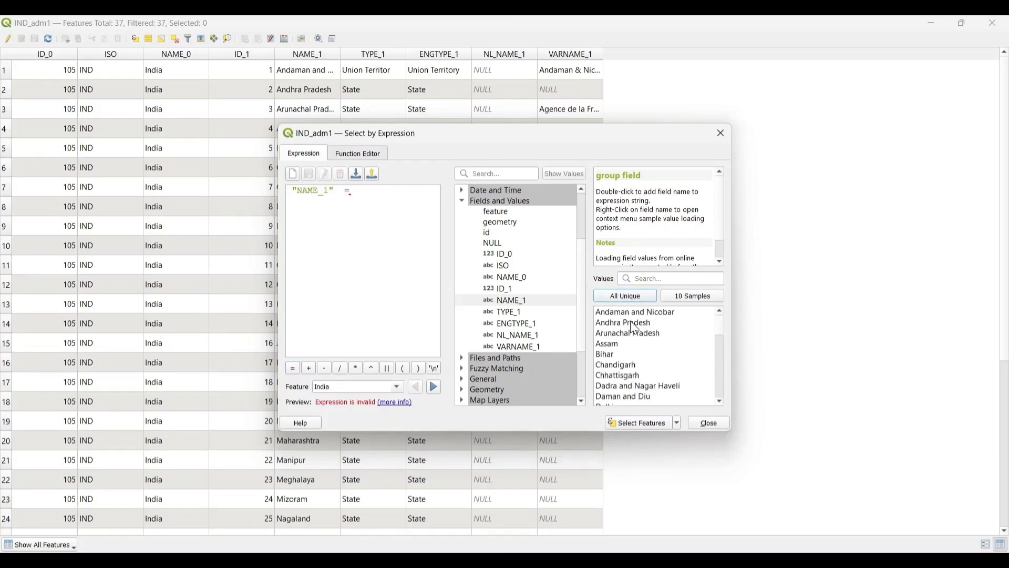
double_click(634, 324)
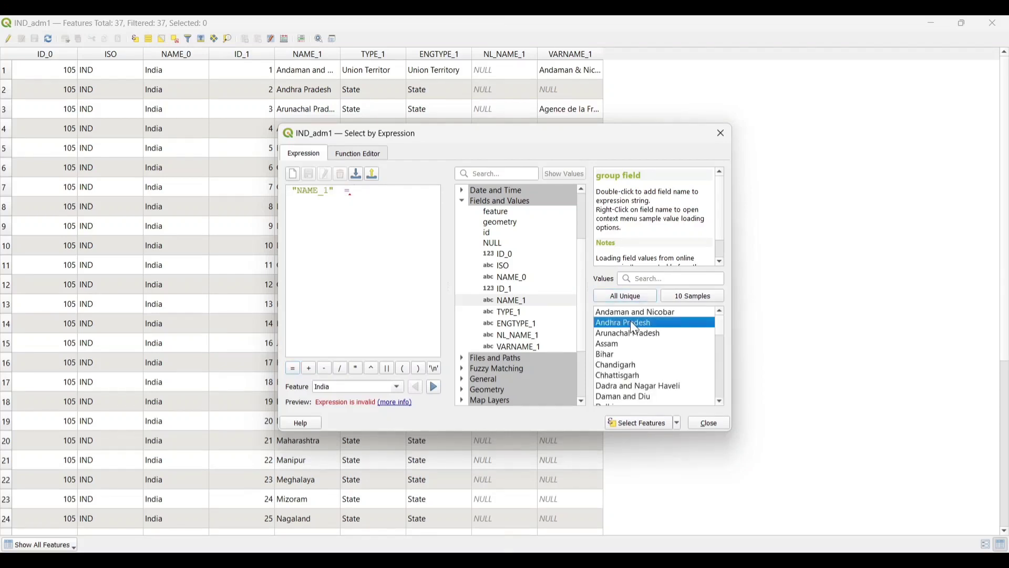
left_click(678, 424)
left_click(658, 451)
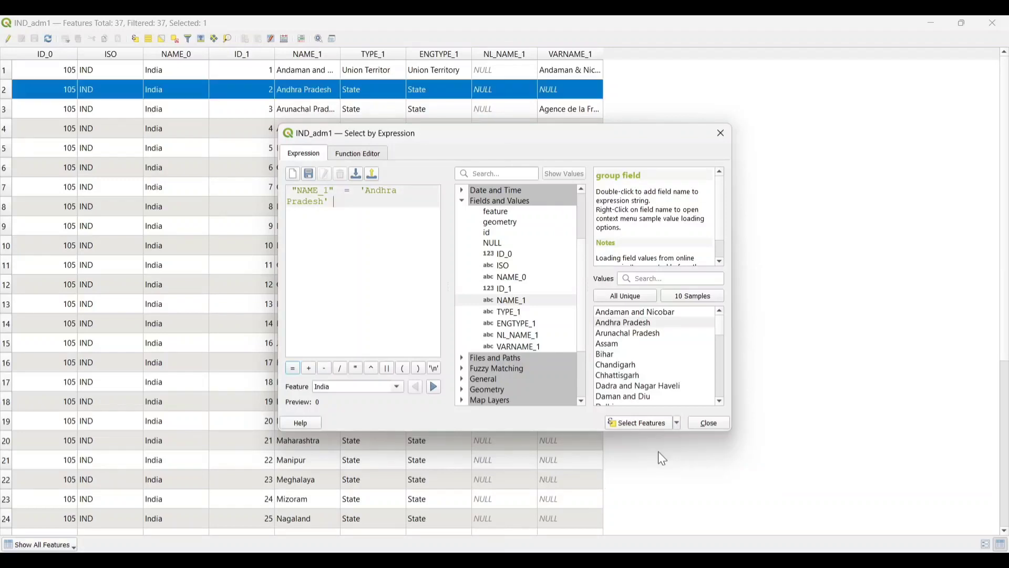
left_click(708, 428)
Step: Show only the selected features in the IND_adm1 attribute table to check the selection, and close the table
left_click(39, 545)
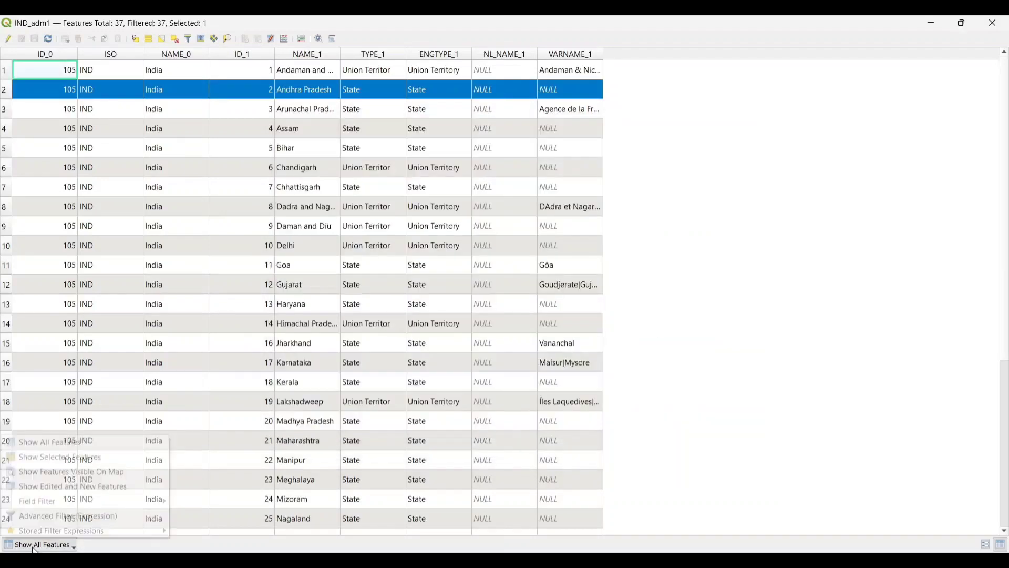
left_click(44, 458)
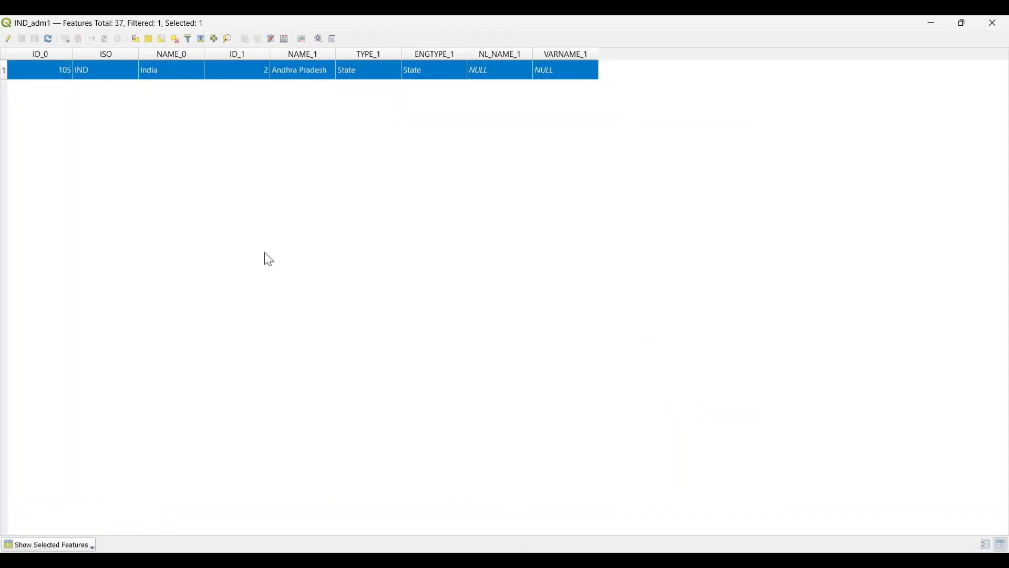
left_click(988, 23)
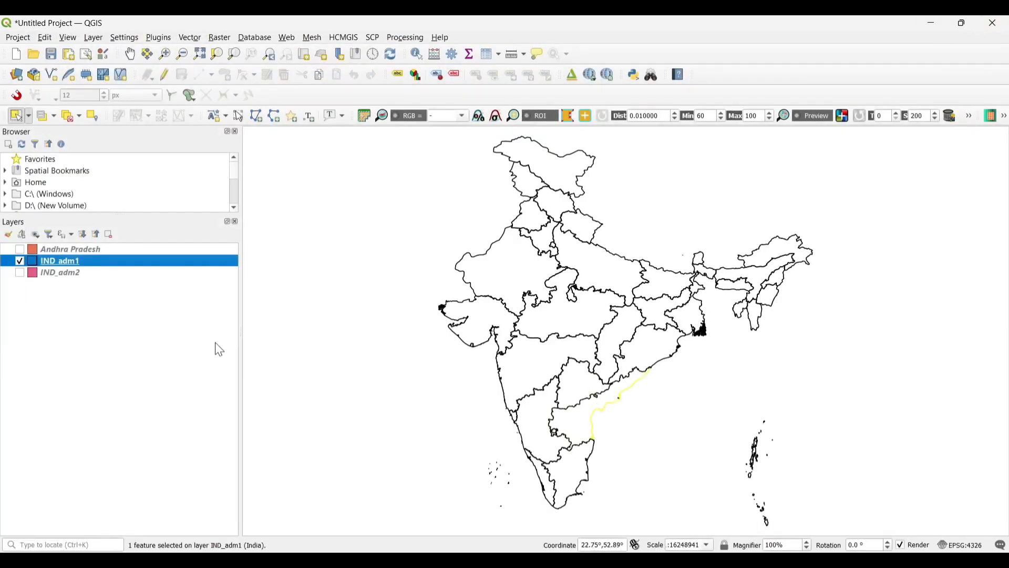
Step: Export the selected IND_adm1 feature as an ESRI Shapefile, using the existing Andhra Pradesh file in the Geoprocessing tools folder as target
right_click(69, 260)
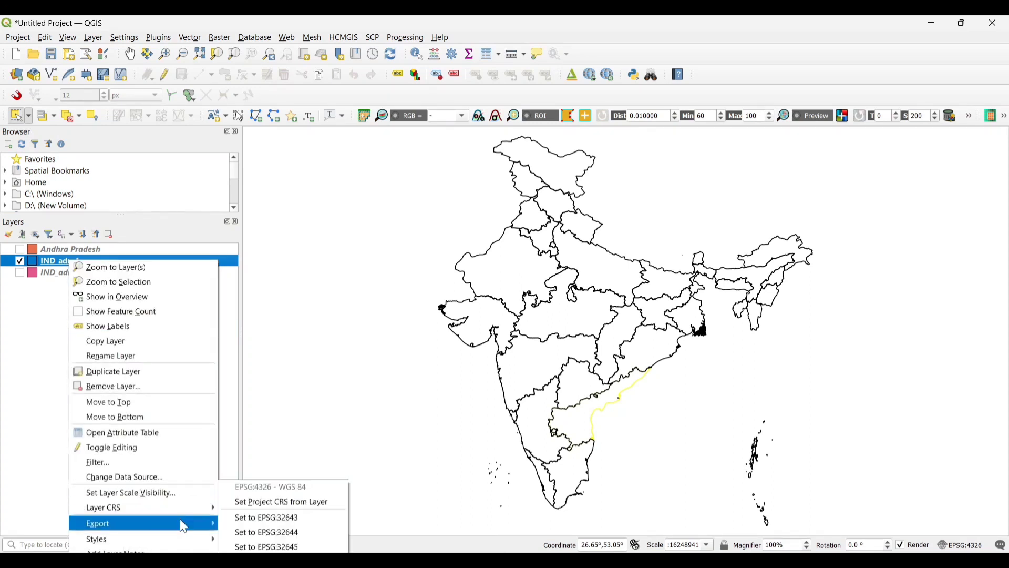
mouse_move(181, 524)
left_click(260, 542)
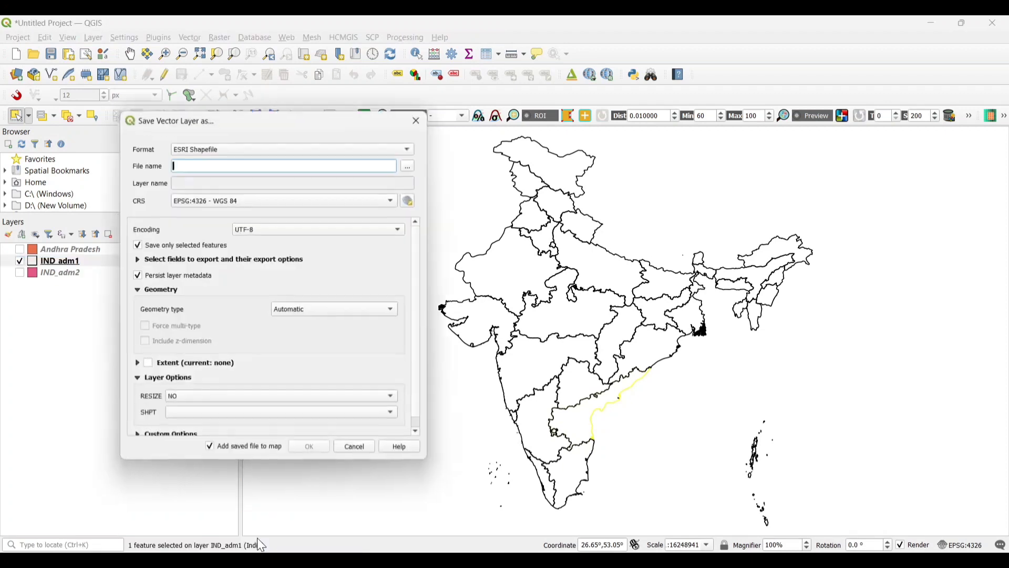
left_click(410, 166)
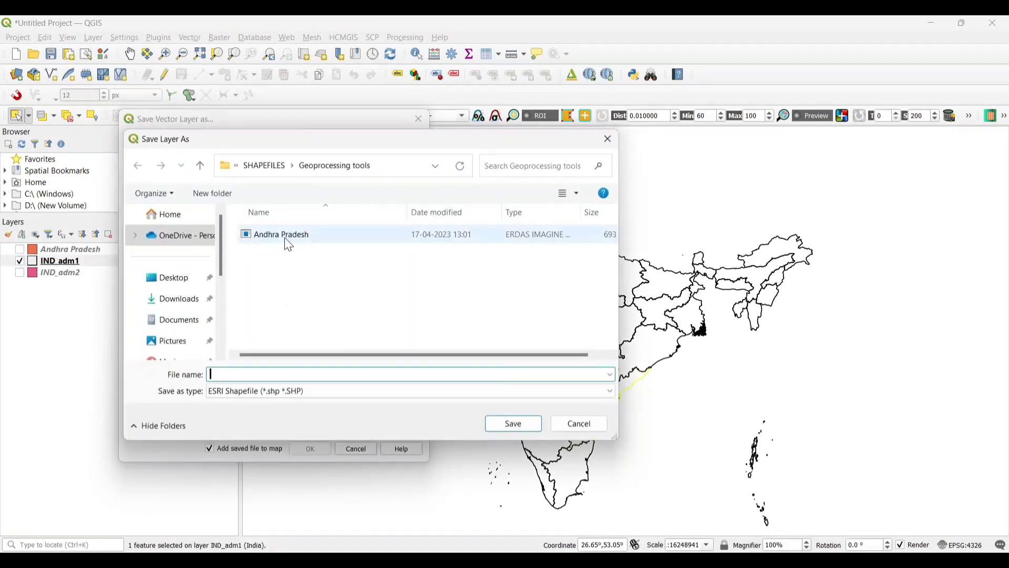
left_click(288, 235)
left_click(515, 426)
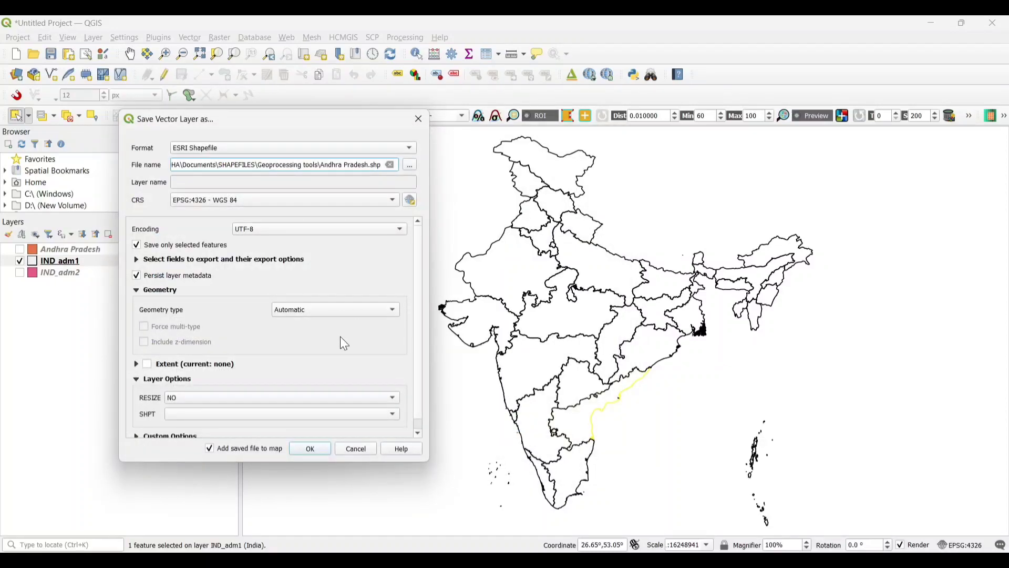
left_click(311, 447)
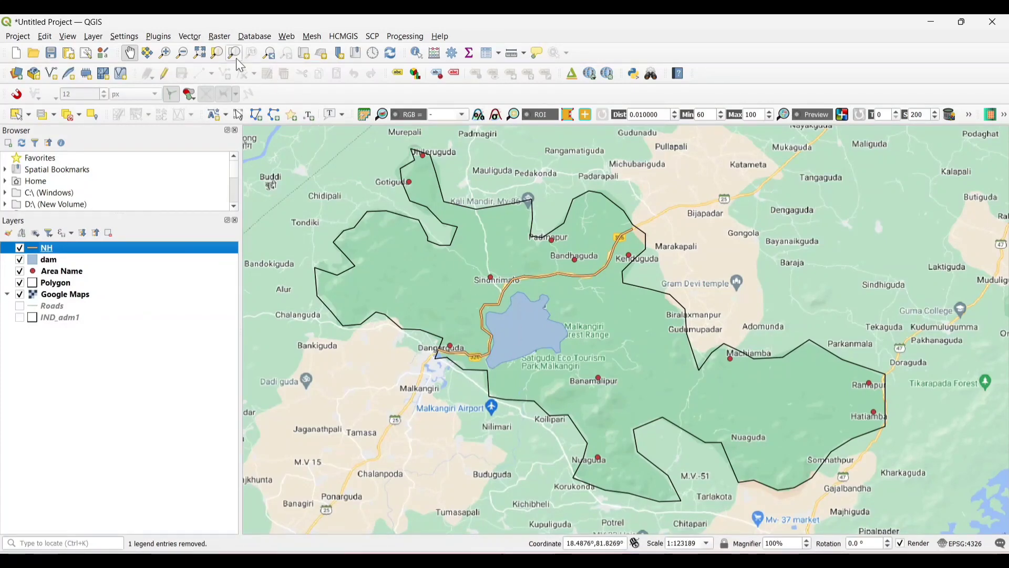
Step: Set up a Buffer of the dam layer with a distance of 0.005 degrees and 2 segments
scroll(303, 152, "up", 1)
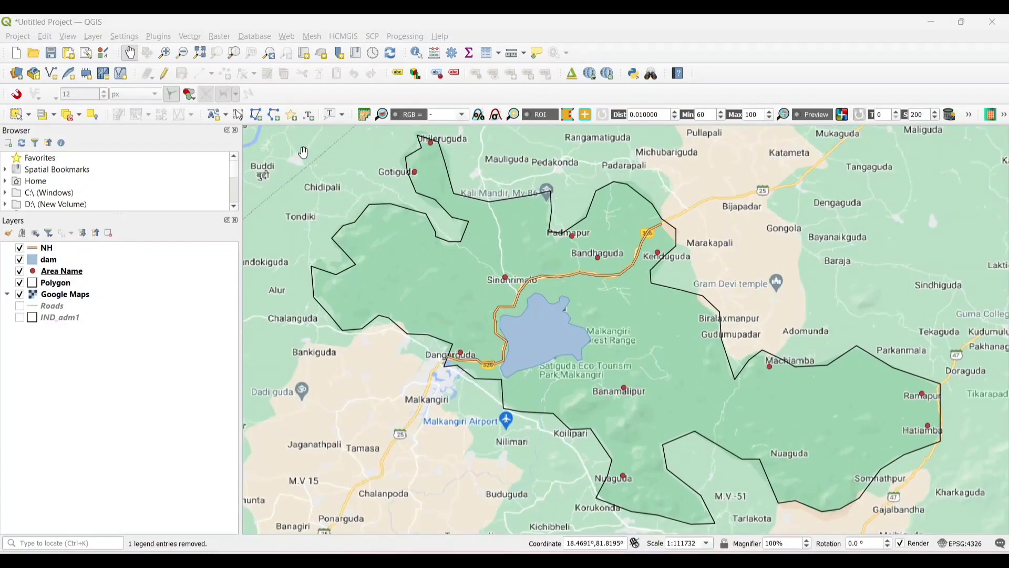
left_click(189, 36)
mouse_move(250, 55)
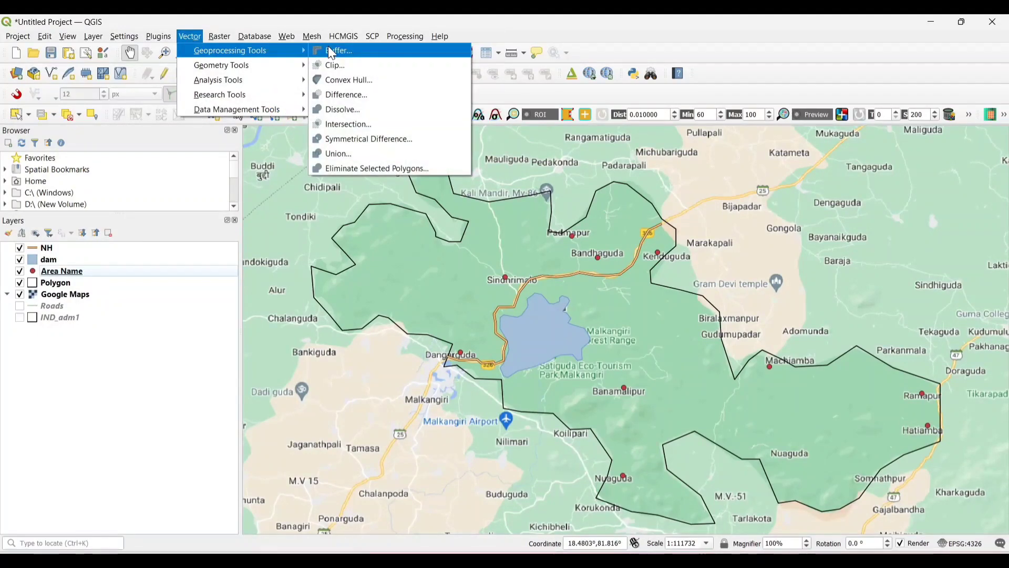
left_click(331, 51)
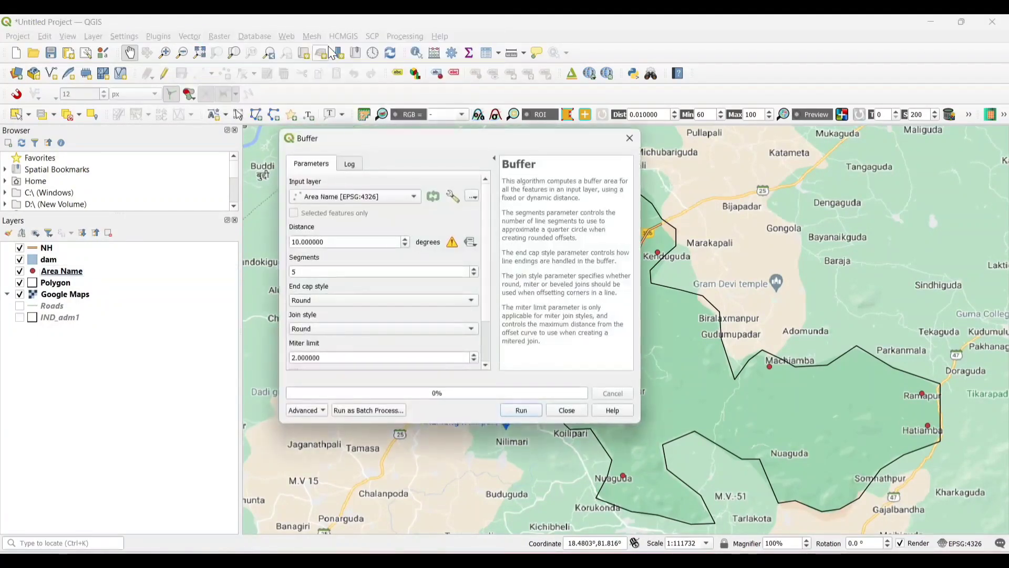
left_click(408, 196)
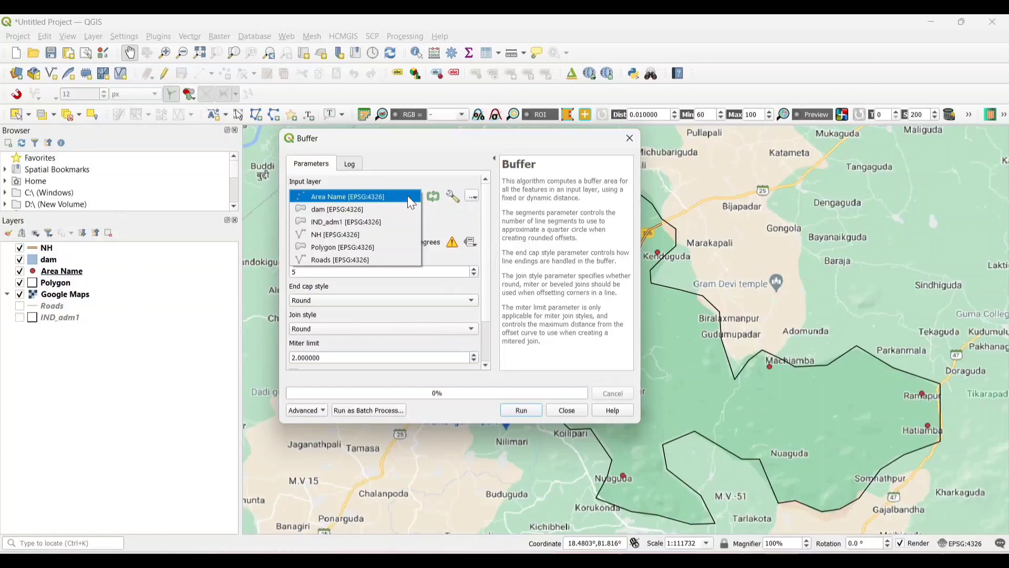
left_click(369, 207)
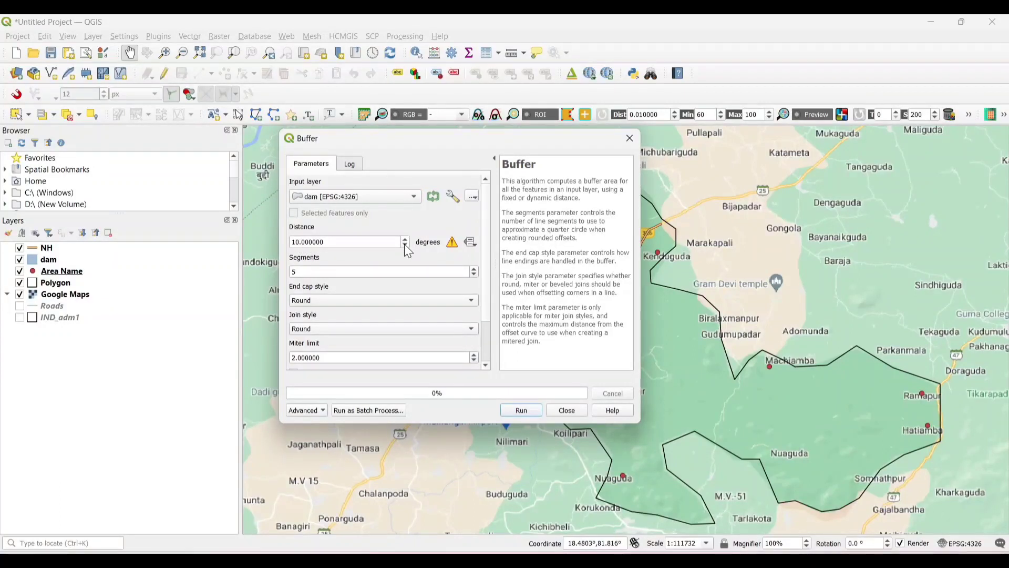
left_click(301, 242)
type("0.005")
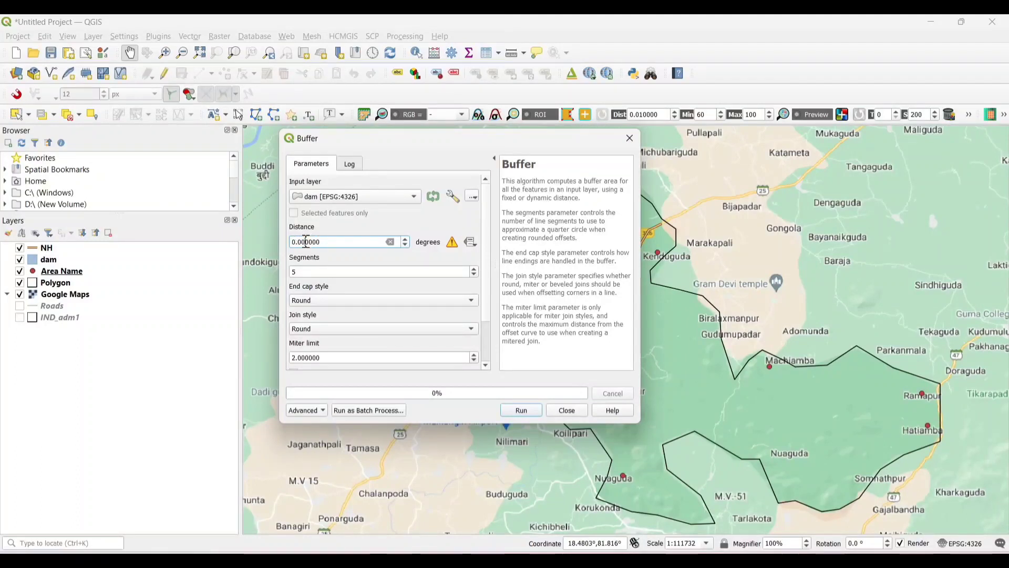
left_click(475, 273)
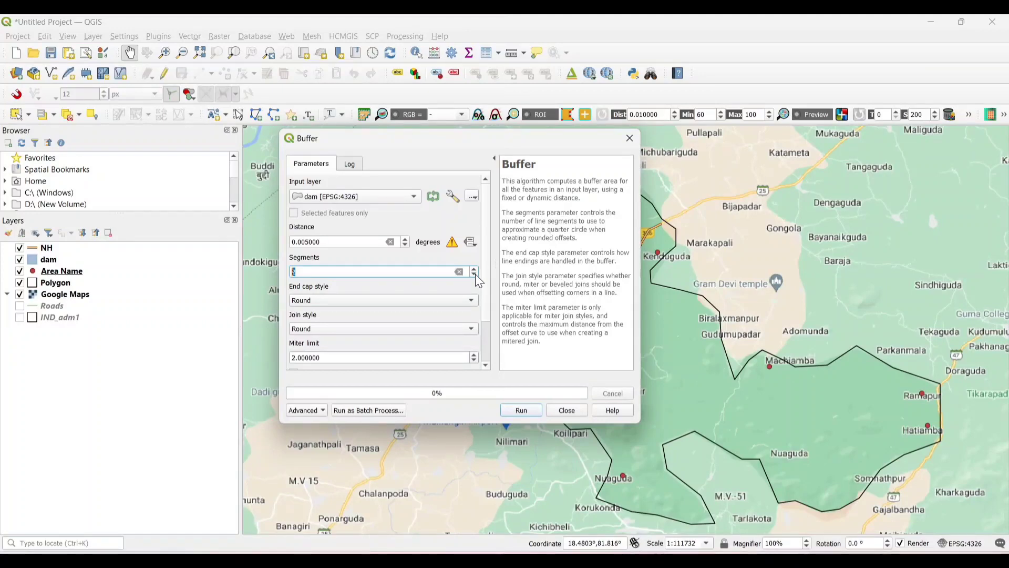
Step: Set the buffer output to a shapefile named Buffer in the SHAPEFILES folder, and run the tool
scroll(486, 284, "down", 3)
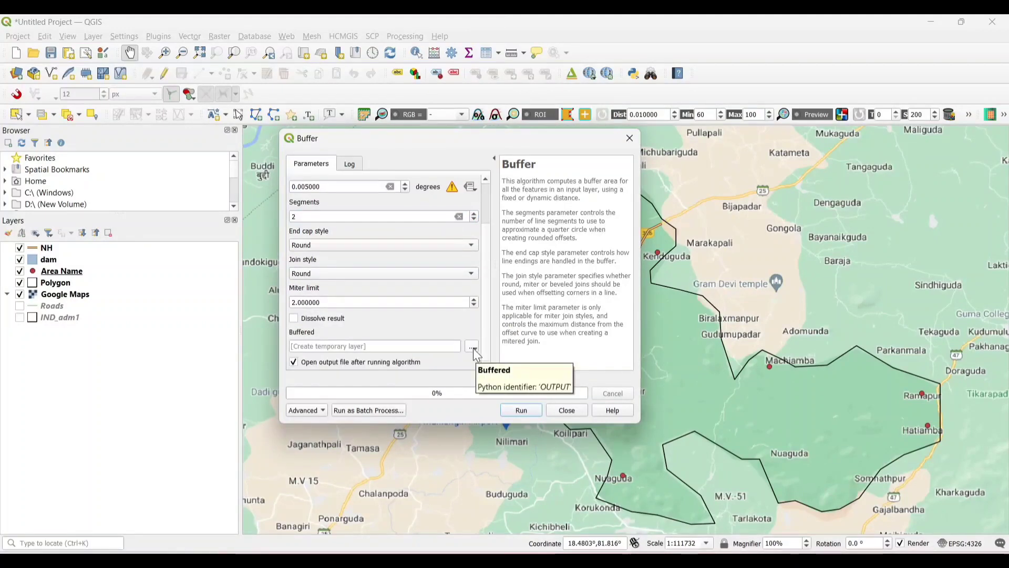
left_click(472, 348)
left_click(501, 375)
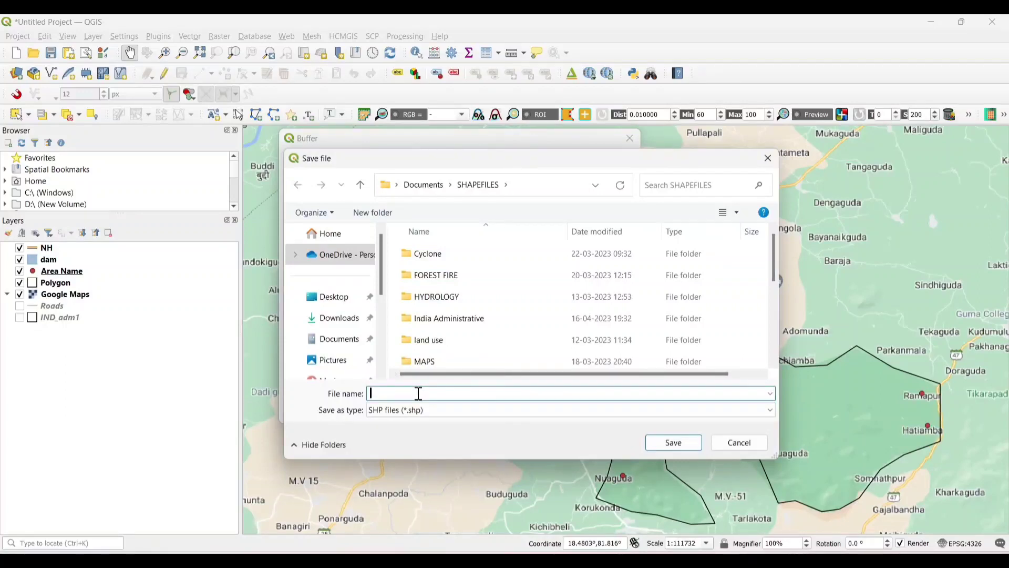
type("Buffer")
left_click(672, 444)
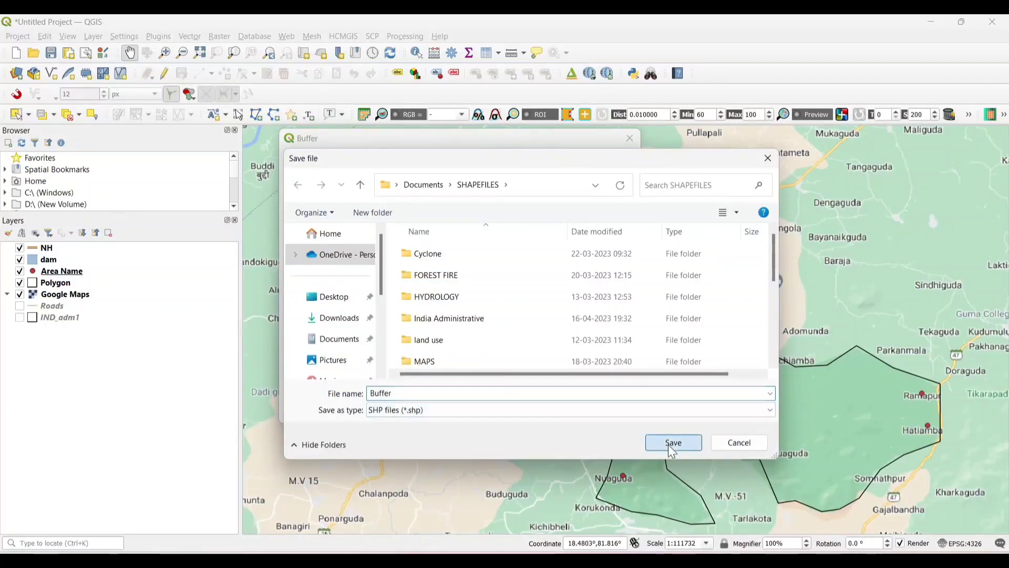
left_click(519, 415)
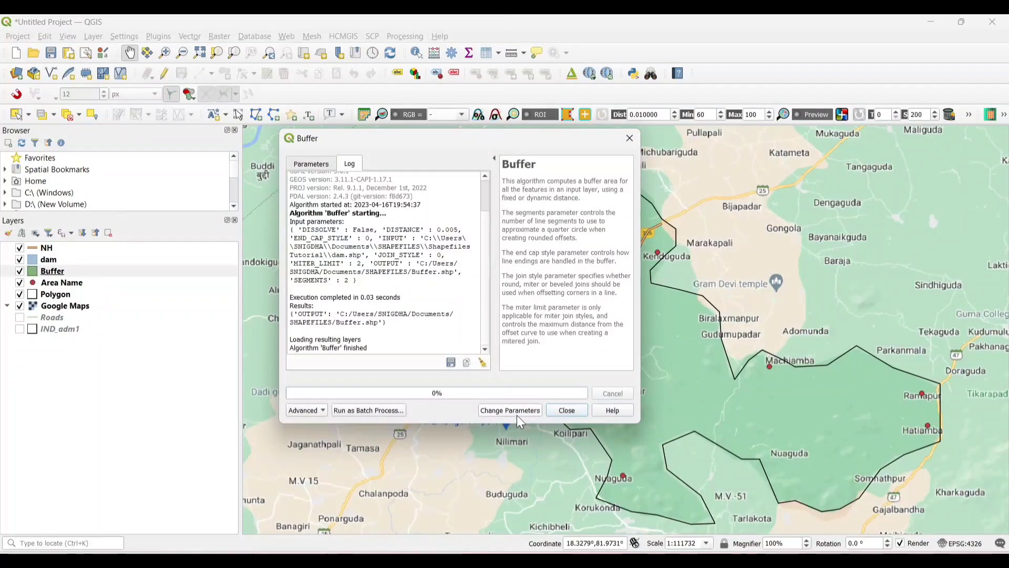
left_click(567, 410)
Step: Restyle the Buffer layer around the dam with another preset fill symbol
scroll(545, 337, "up", 1)
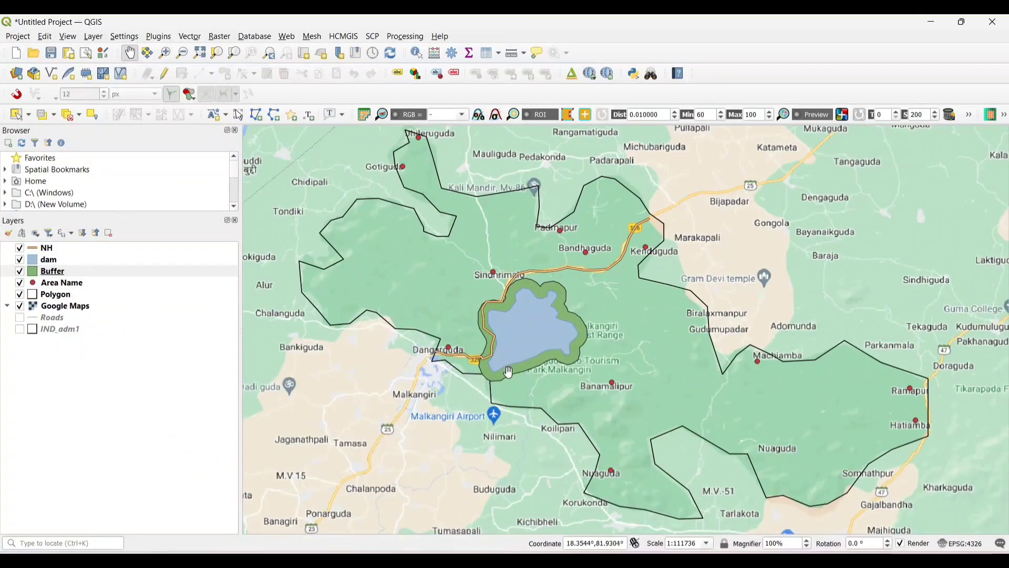
scroll(513, 361, "up", 4)
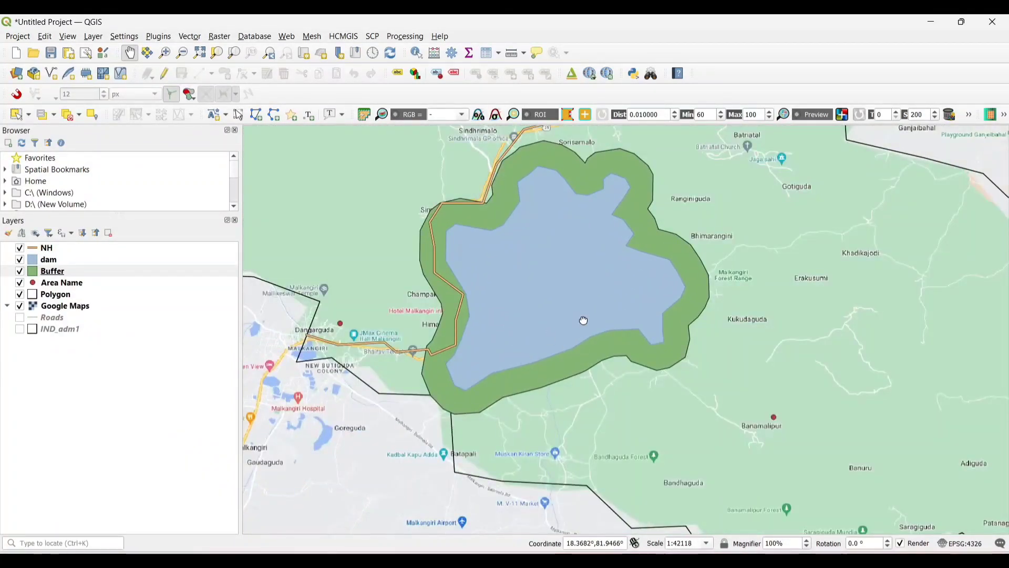
left_click_drag(583, 320, 570, 338)
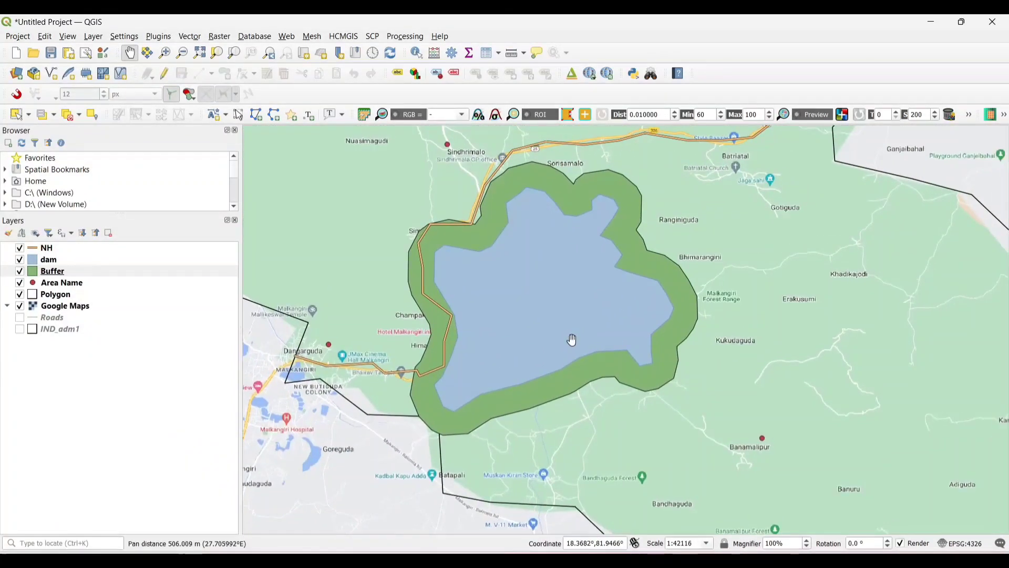
double_click(31, 271)
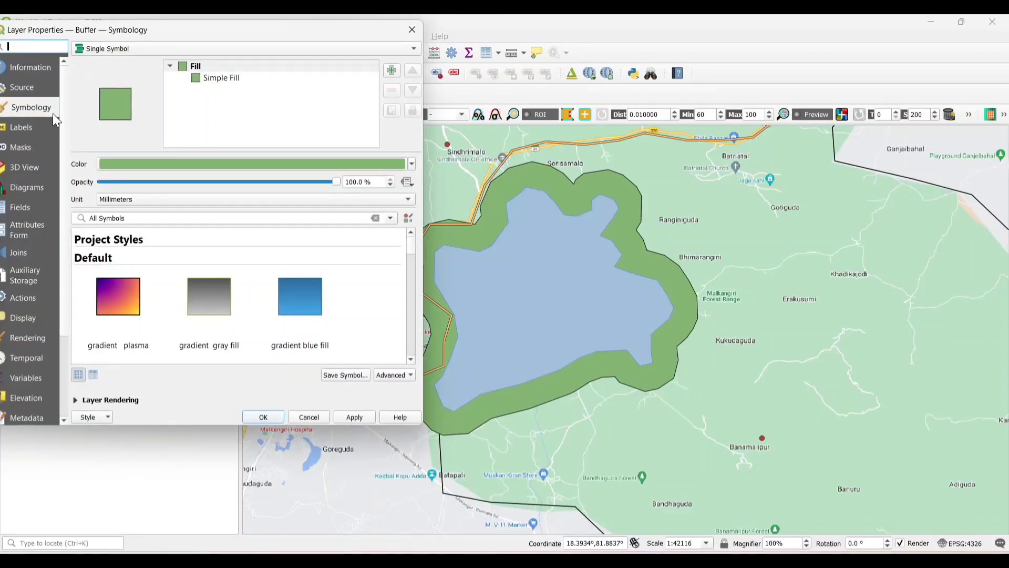
left_click_drag(416, 250, 413, 295)
left_click(117, 295)
scroll(118, 304, "down", 1)
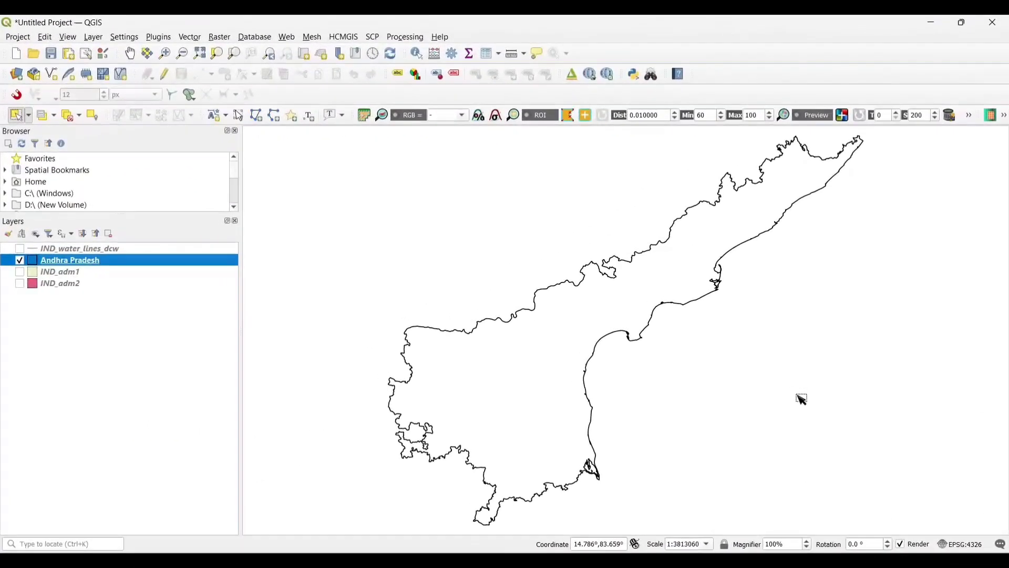
Step: Show the IND_water_lines_dcw layer and set up an Intersection with it as input and Andhra Pradesh as overlay
left_click(20, 250)
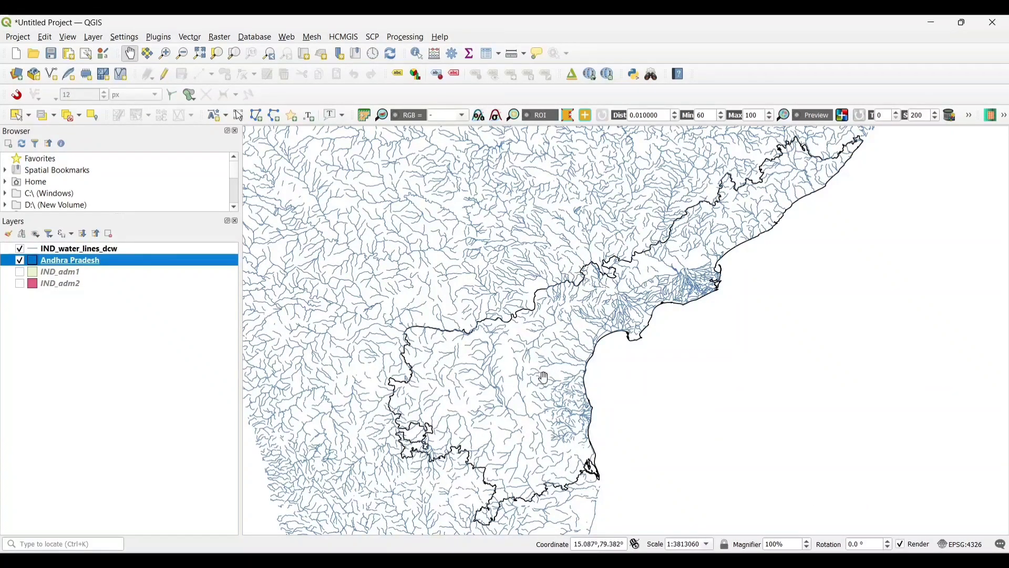
left_click(190, 37)
mouse_move(221, 51)
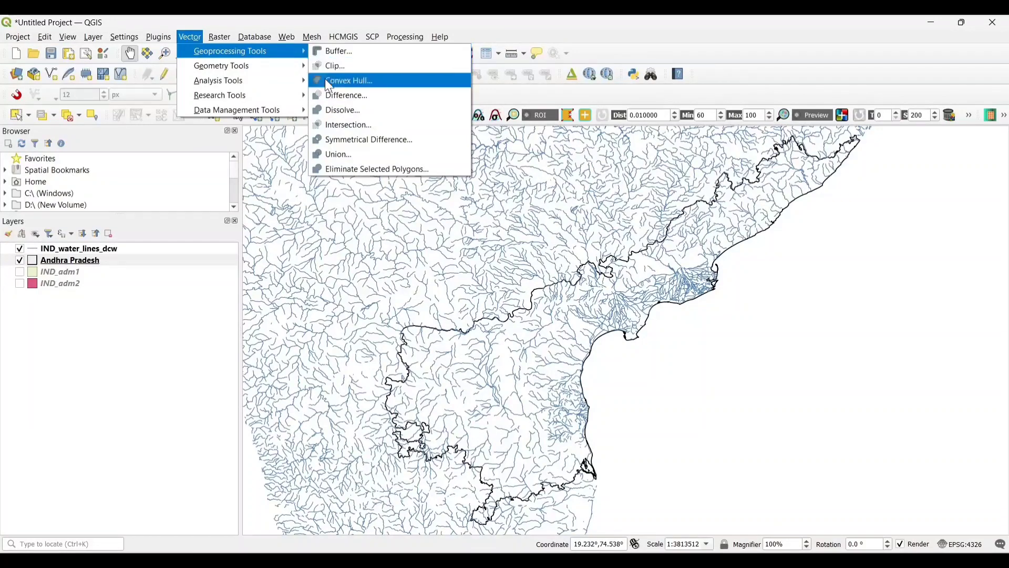
left_click(328, 125)
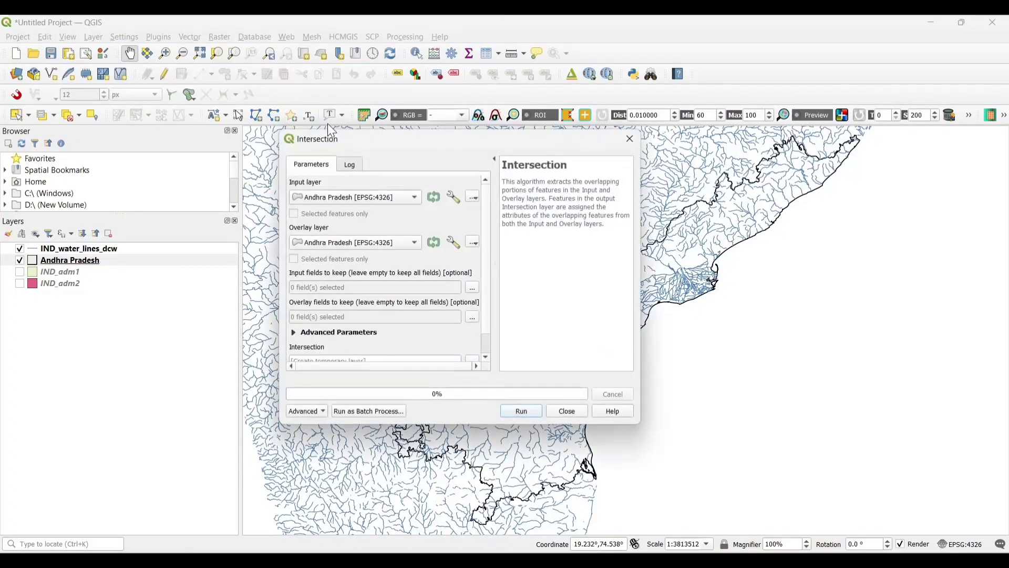
left_click(415, 198)
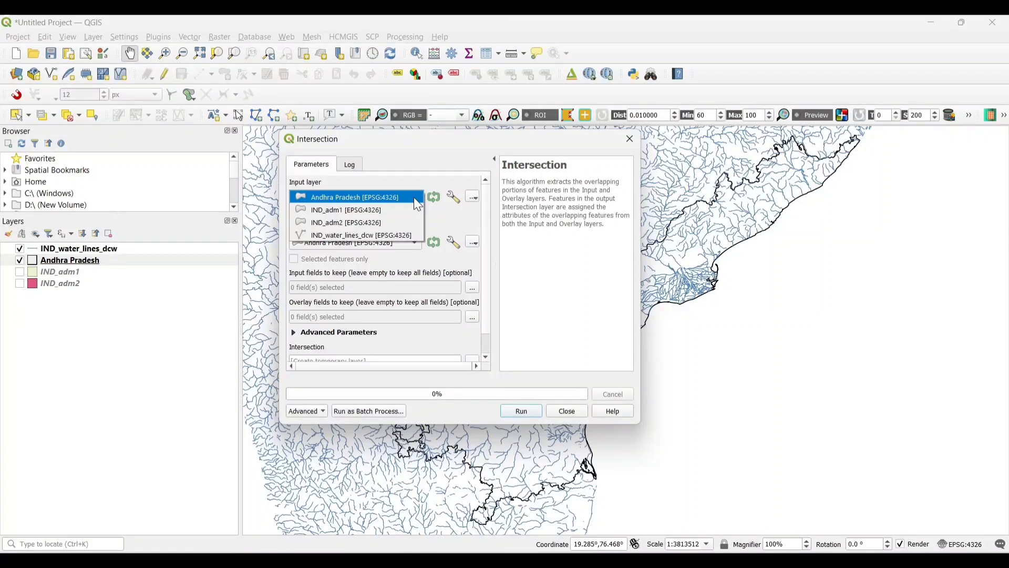
left_click(397, 236)
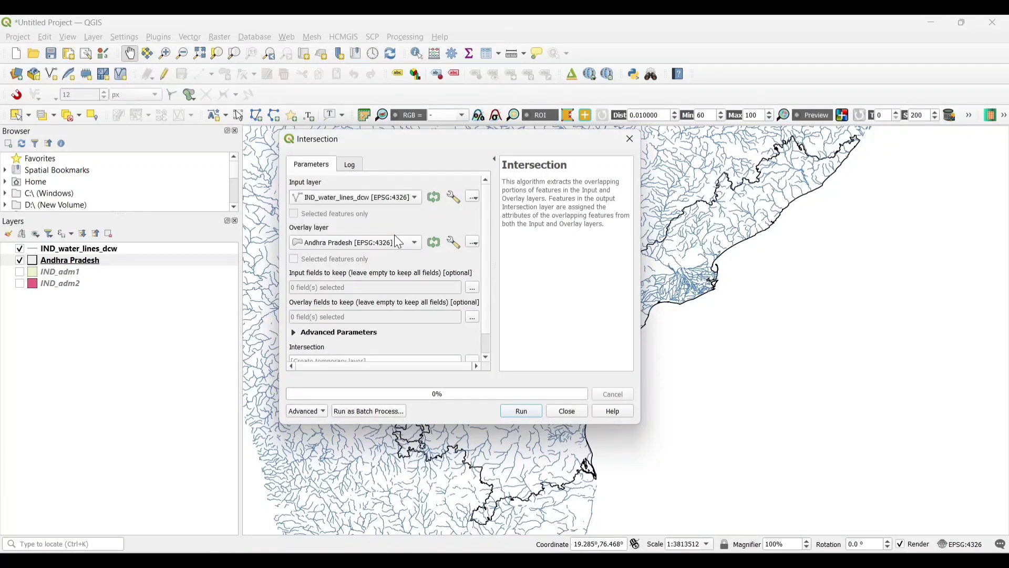
left_click(419, 243)
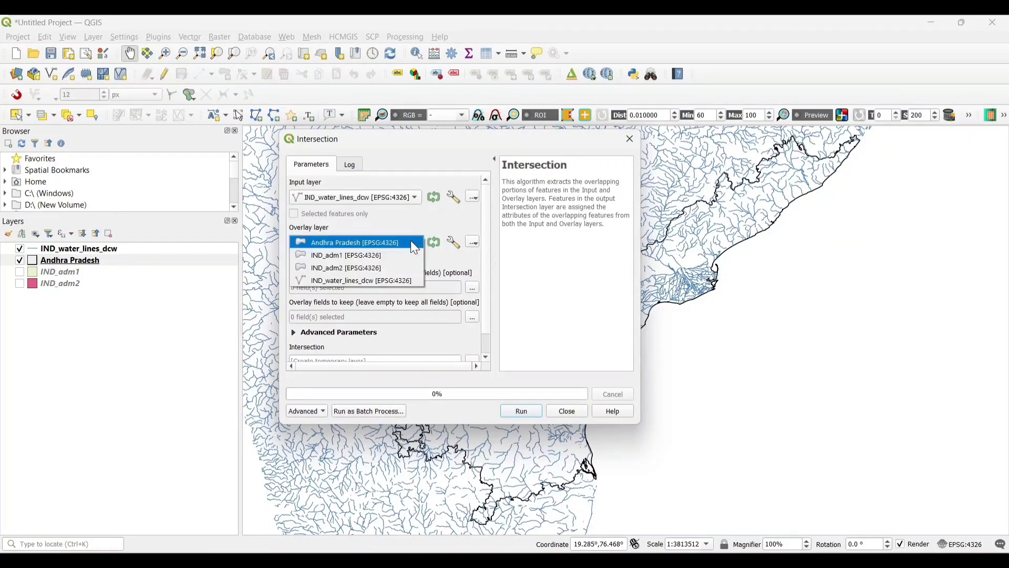
left_click(414, 246)
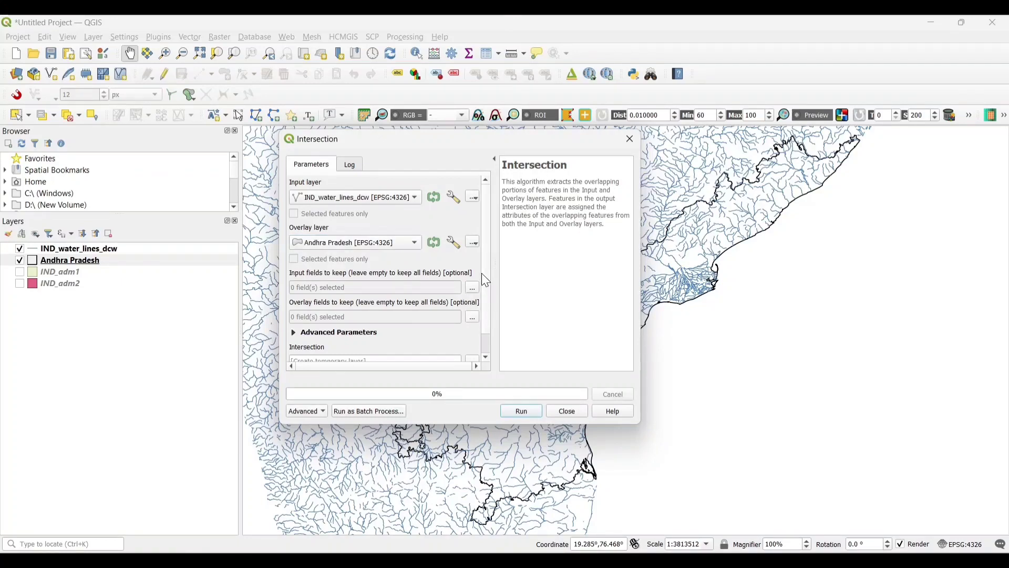
Step: Set the intersection output to a shapefile named INTERSECT in the Geoprocessing tools folder, and run the tool
scroll(484, 267, "down", 2)
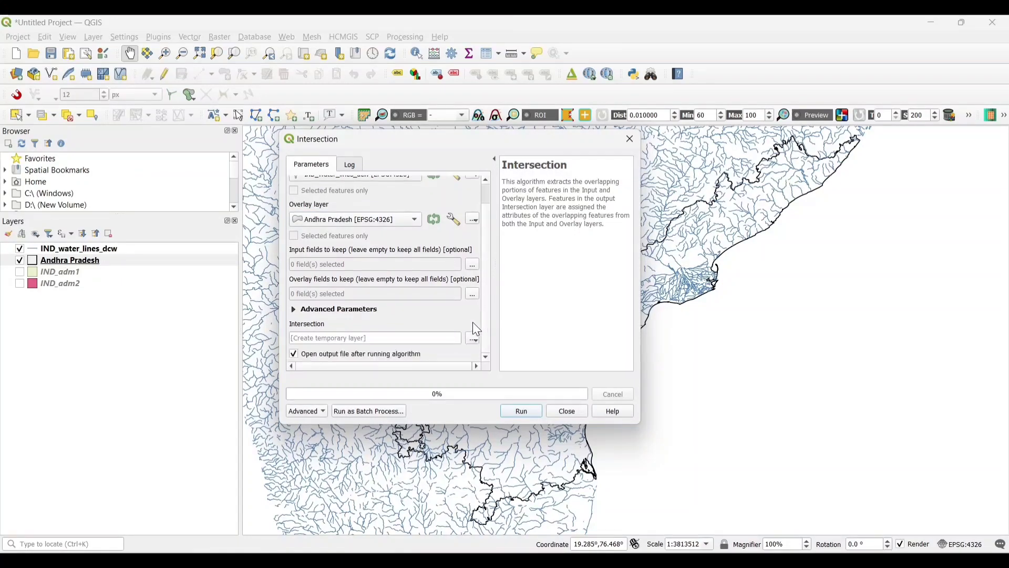
left_click(473, 338)
left_click(486, 367)
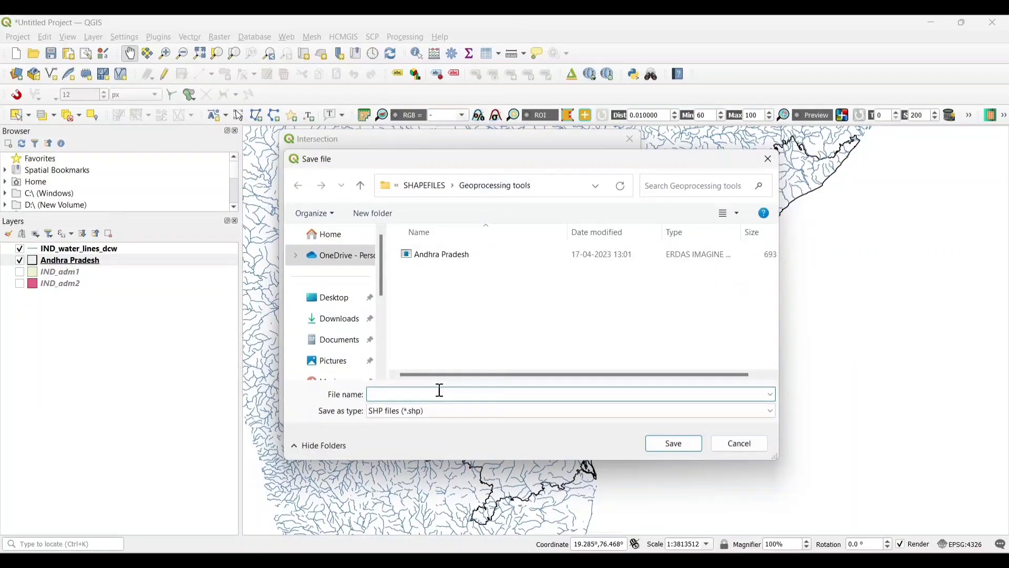
type("INTERSECT")
left_click(664, 447)
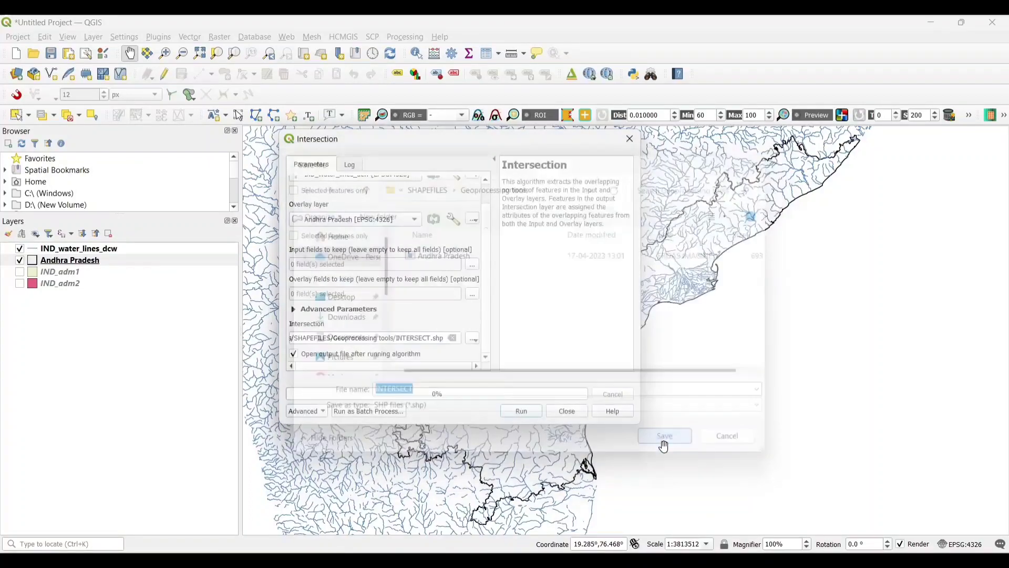
left_click(522, 411)
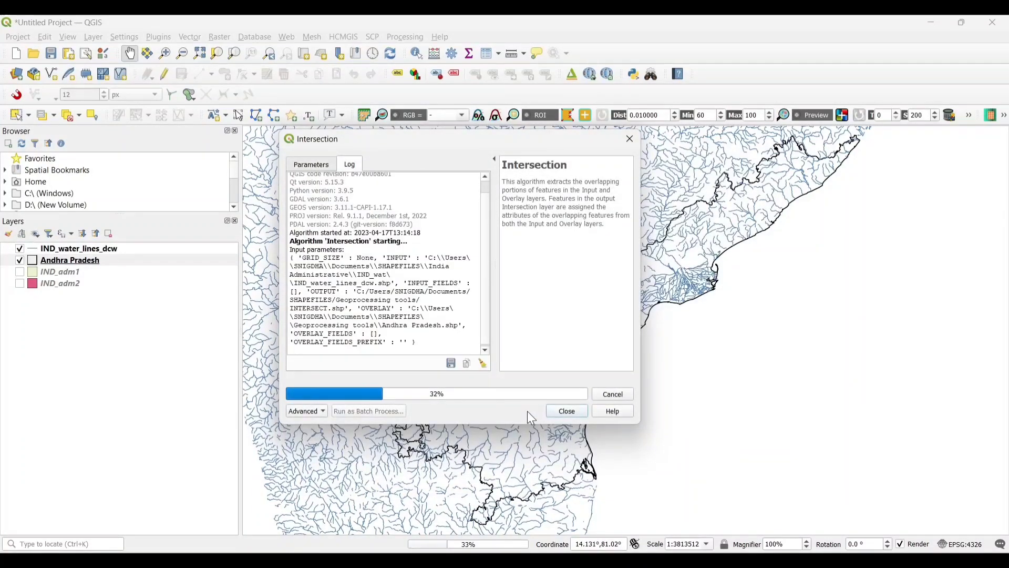
Step: Style the INTERSECT layer with the topo hydrology line symbol and toggle the visibility of the layer below it
double_click(56, 250)
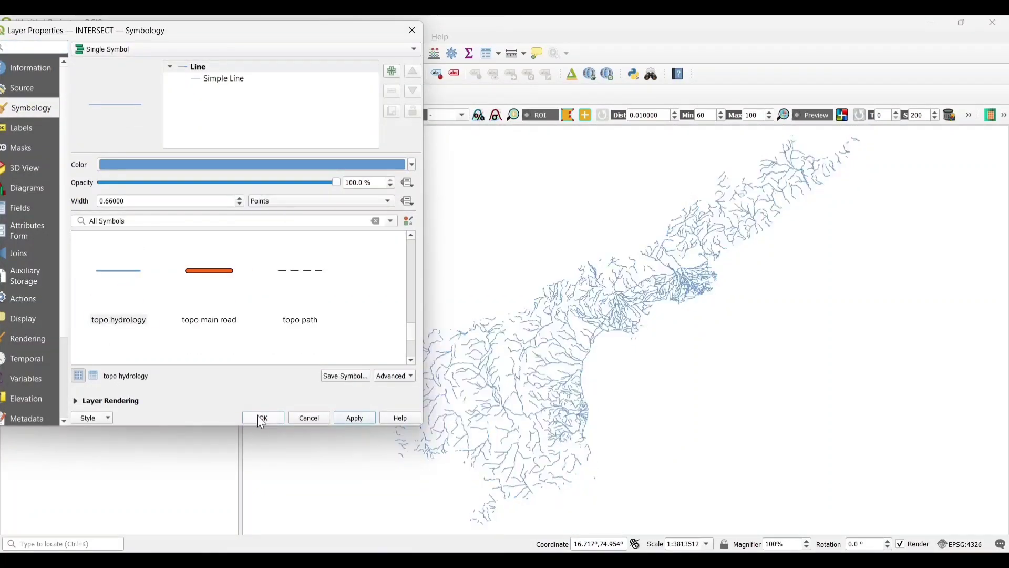
left_click(261, 417)
left_click(19, 261)
left_click_drag(716, 263, 703, 266)
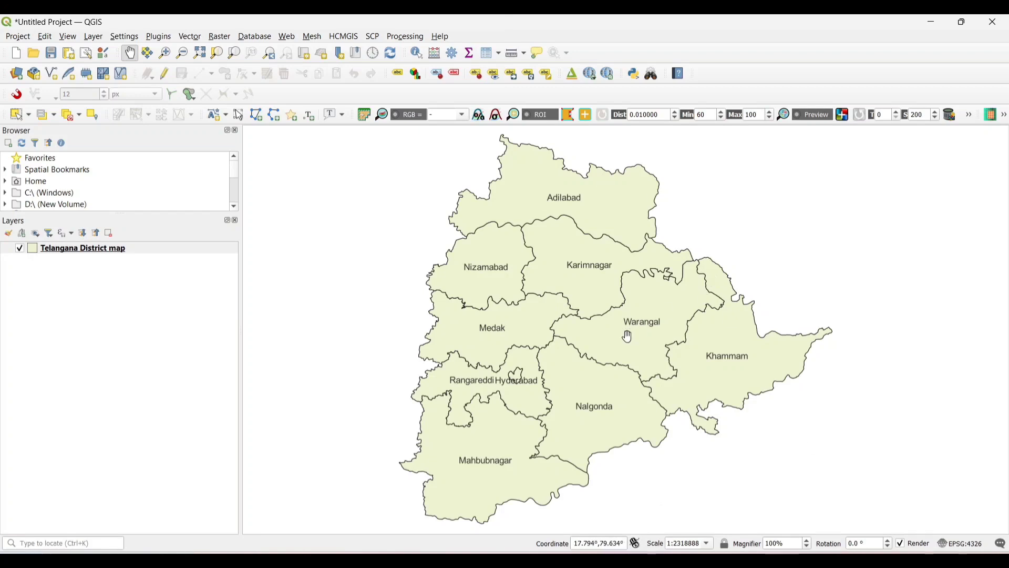
Step: Set up a Dissolve of Telangana District map, with the output saved as a shapefile named DISSOLVE in the Geoprocessing tools folder
left_click(190, 36)
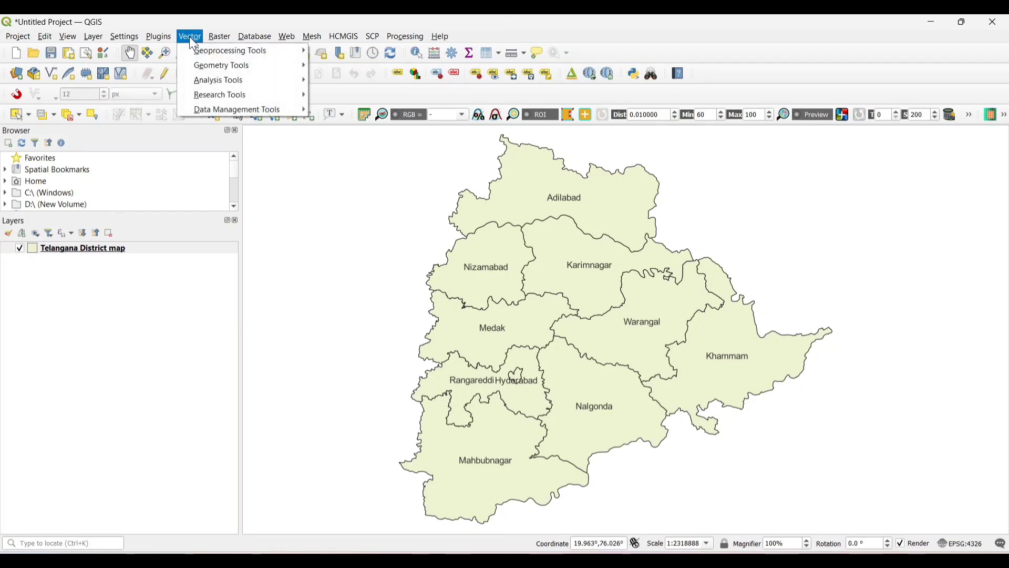
mouse_move(198, 50)
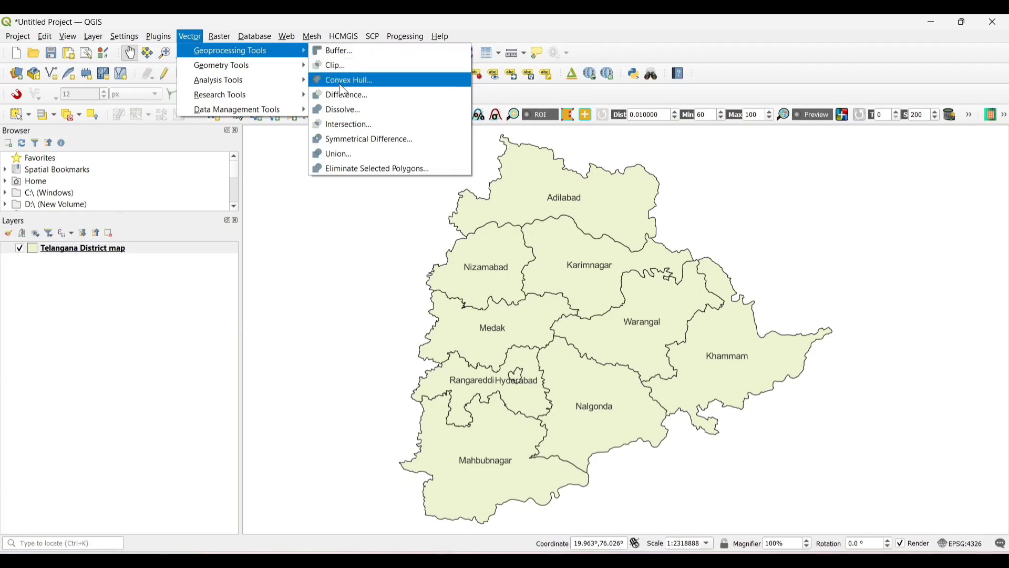
left_click(337, 110)
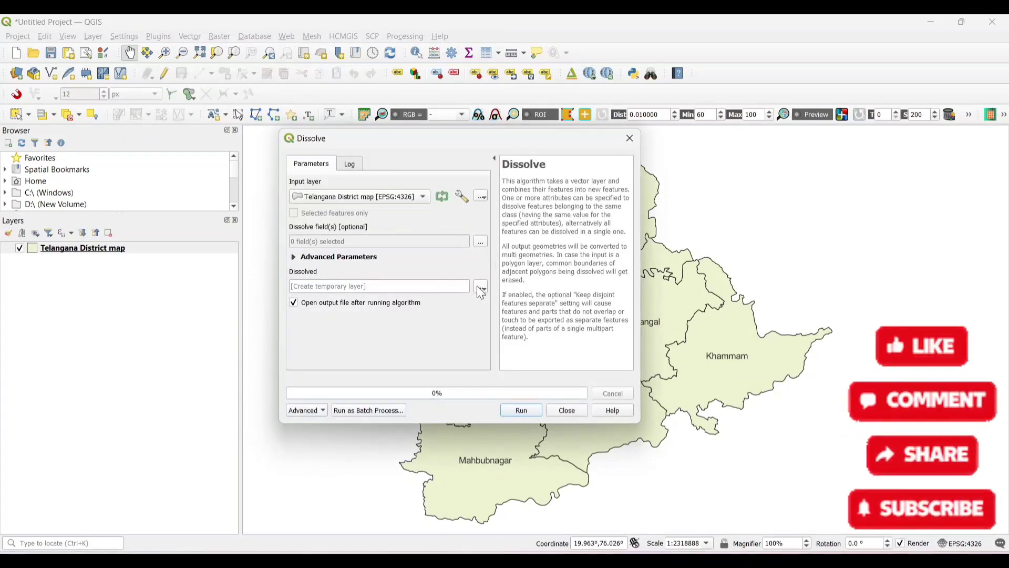
left_click(481, 288)
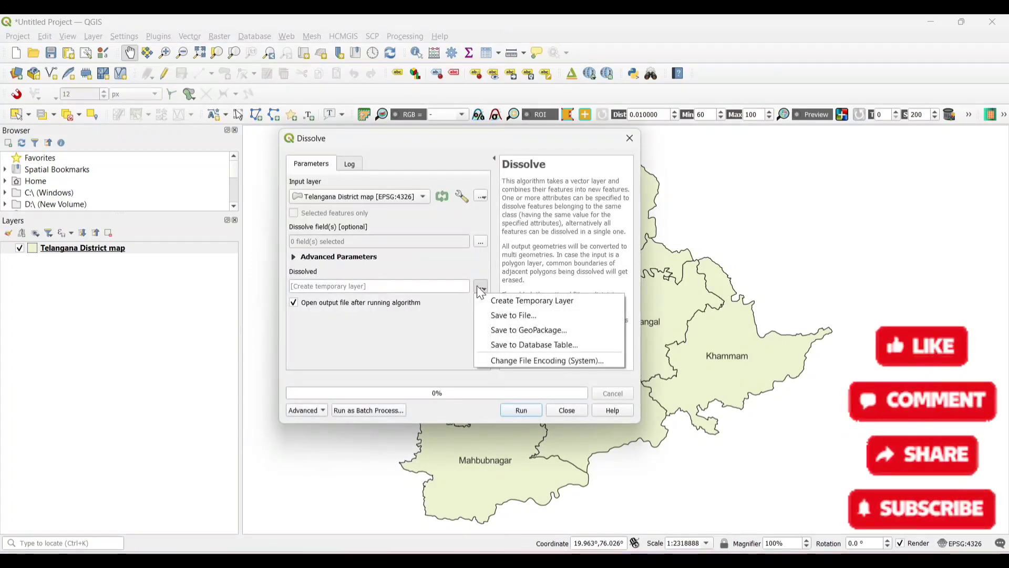
left_click(493, 316)
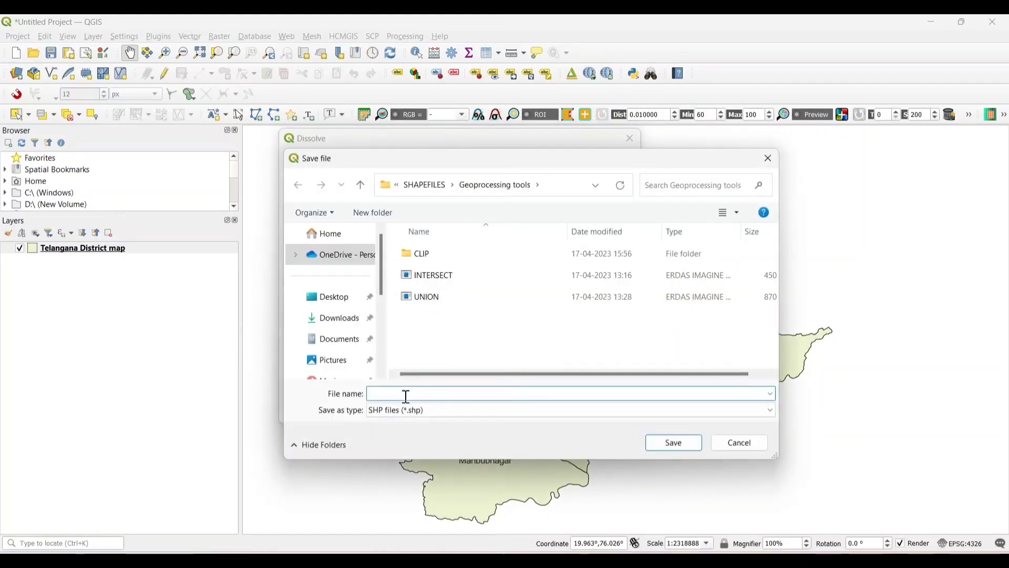
type("DISSOLVE")
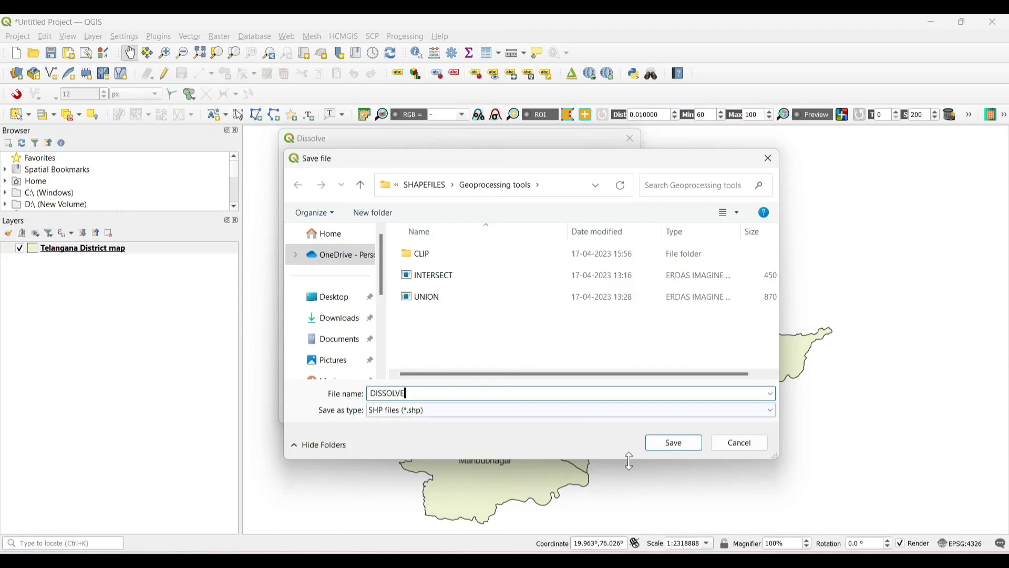
left_click(683, 444)
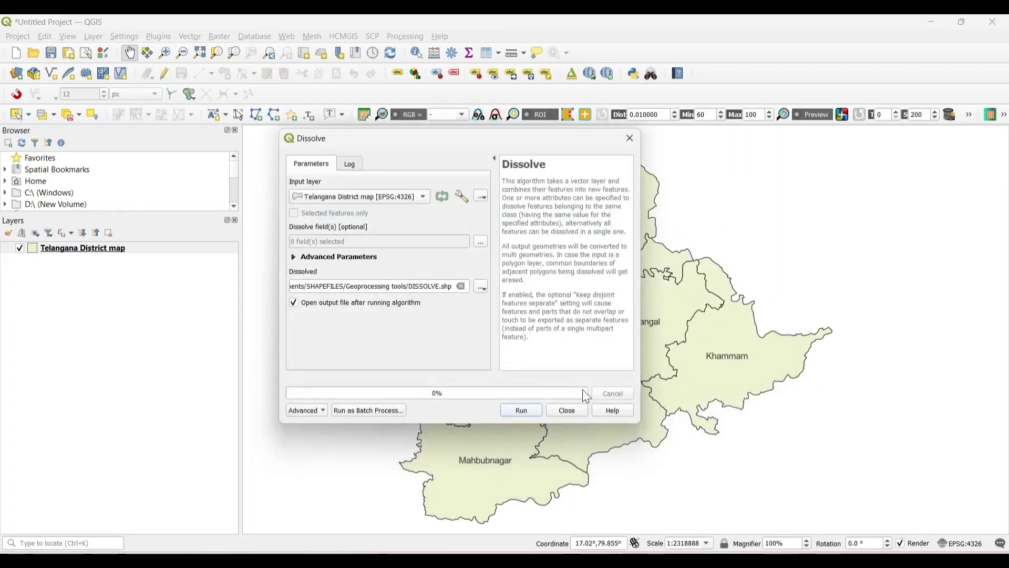
Step: Run the Dissolve tool, close it, and toggle off the Telangana District map layer
left_click(526, 414)
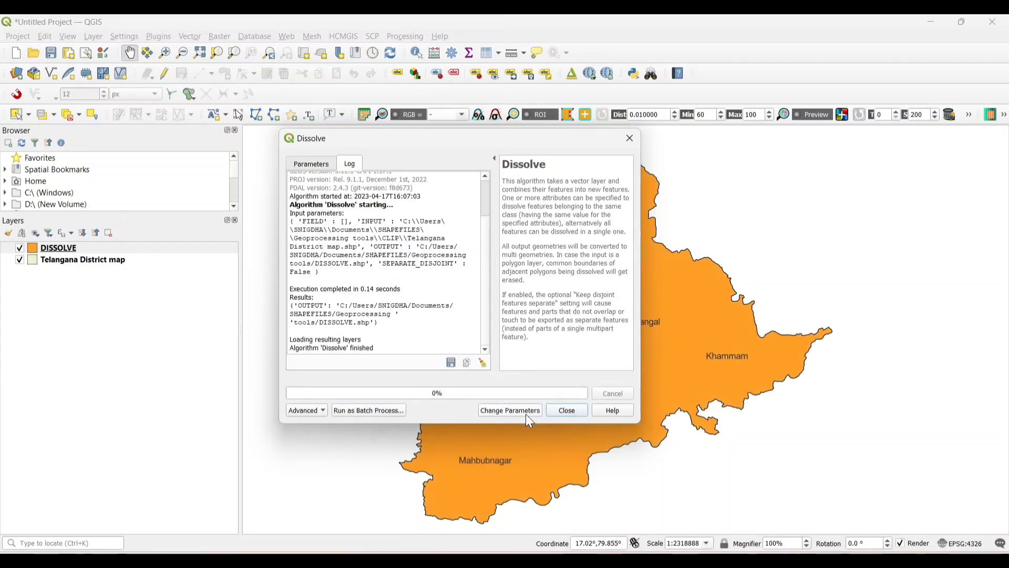
left_click(556, 410)
left_click(20, 260)
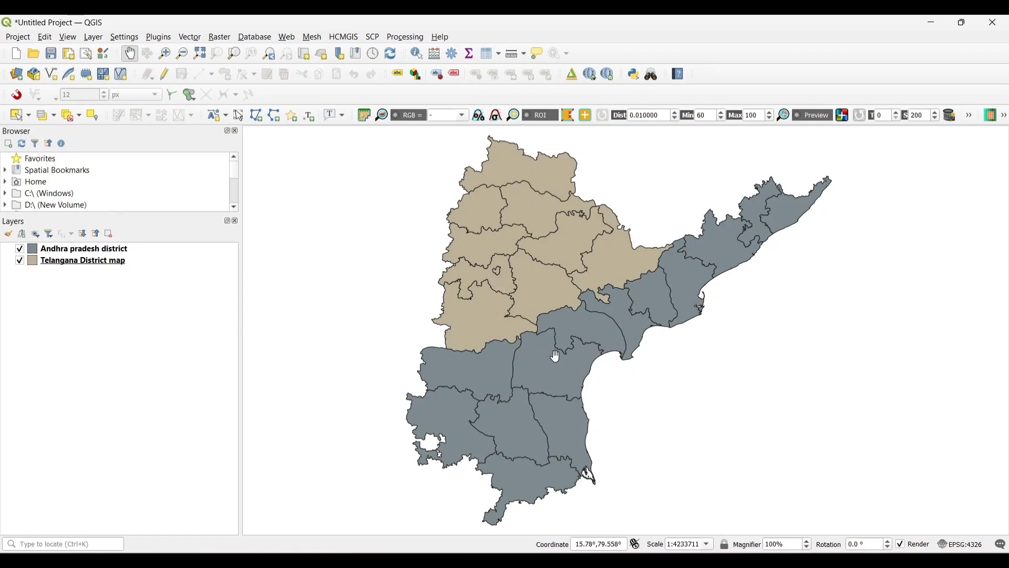
Step: Set up a Union with Telangana District map as the input layer and Andhra pradesh district as the overlay
left_click(191, 38)
mouse_move(203, 60)
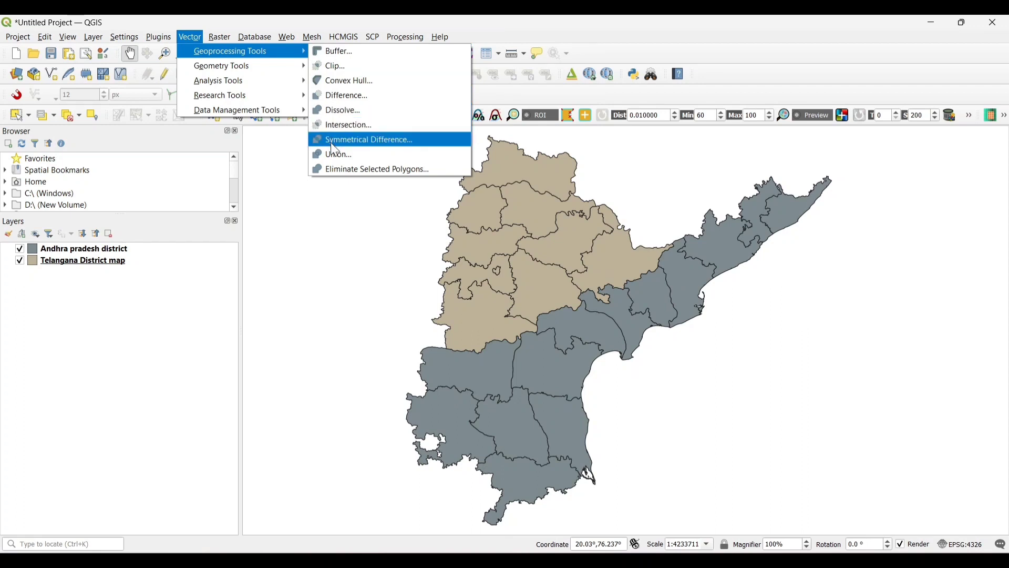
left_click(335, 155)
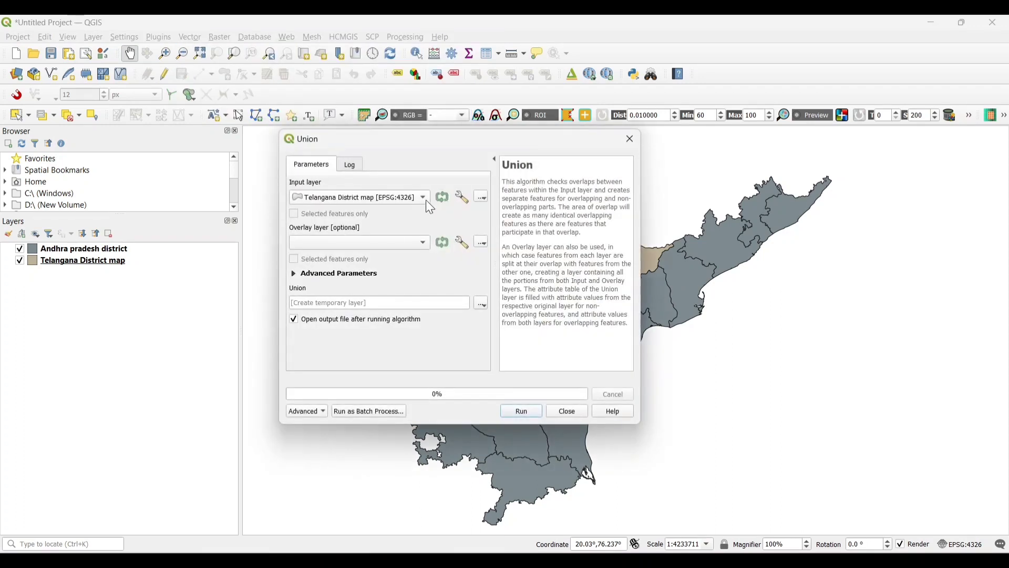
left_click(426, 245)
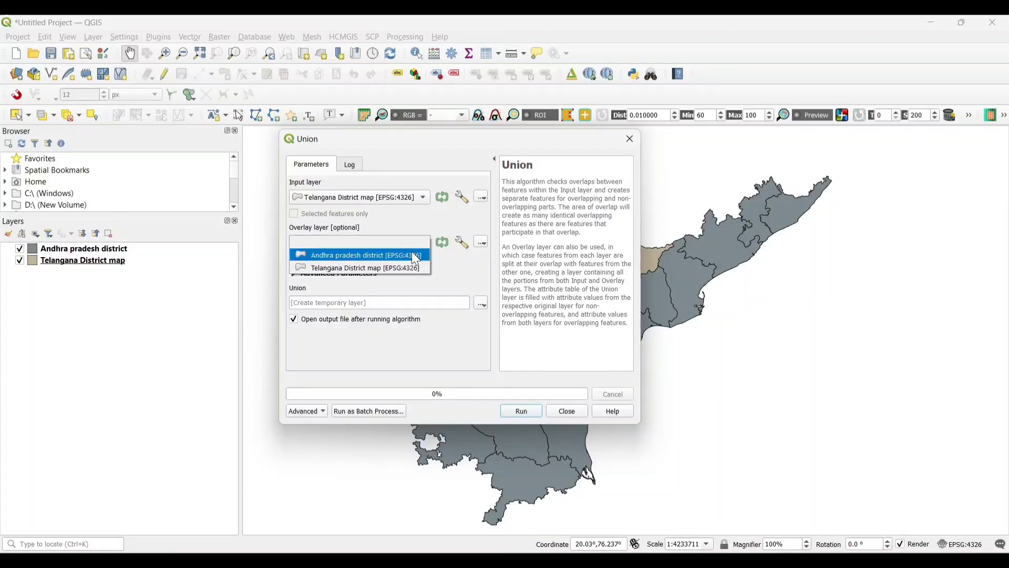
left_click(415, 255)
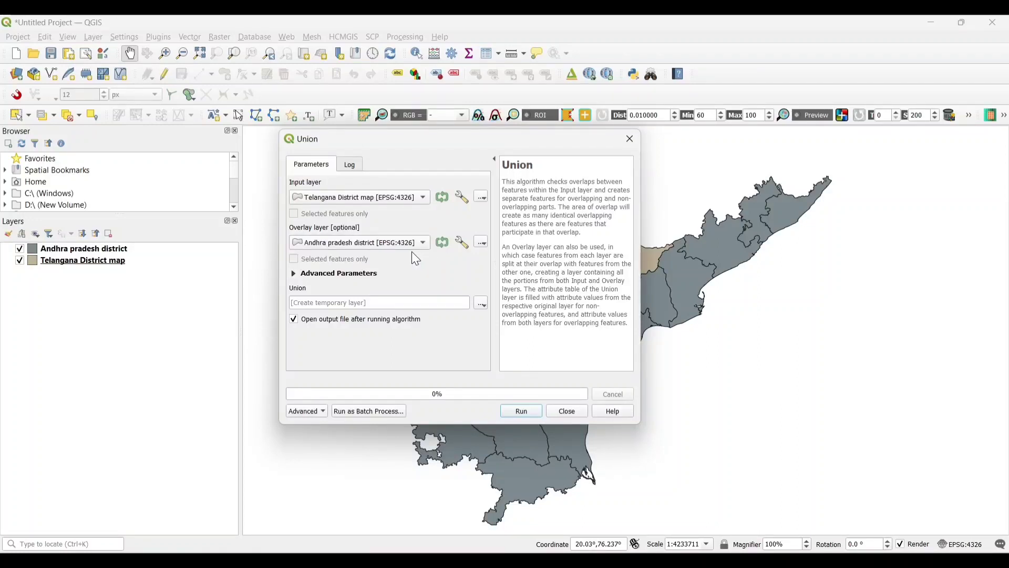
Step: Set the union output to the existing UNION shapefile in the Geoprocessing tools folder, run the tool and close it
left_click(482, 303)
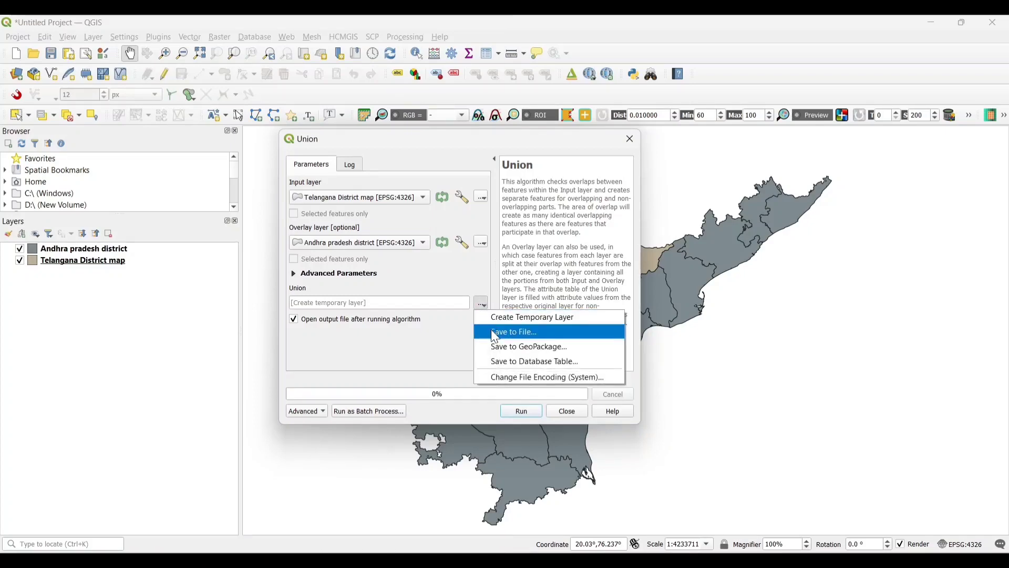
left_click(492, 329)
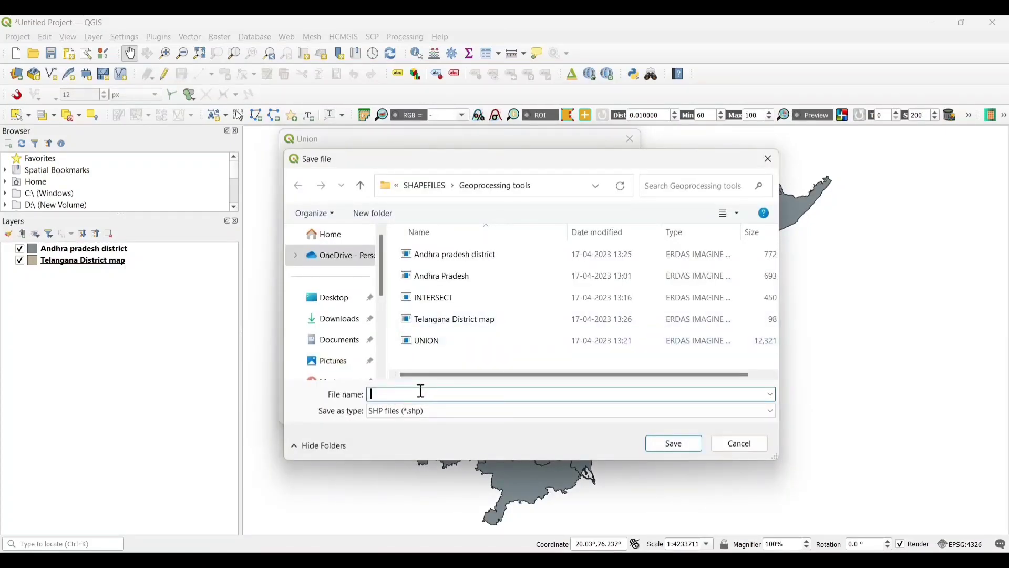
left_click(431, 342)
left_click(676, 446)
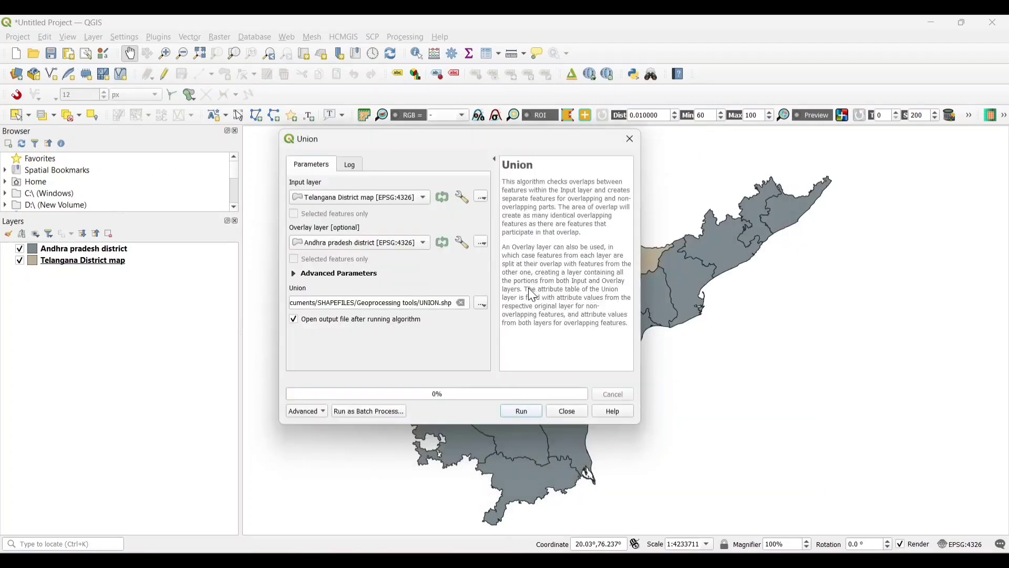
left_click(522, 409)
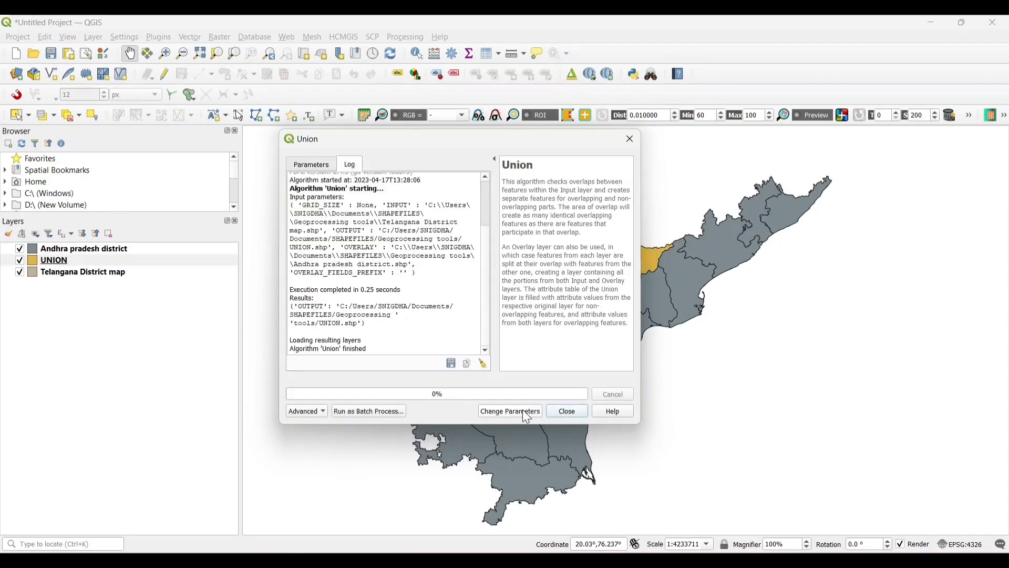
left_click(567, 411)
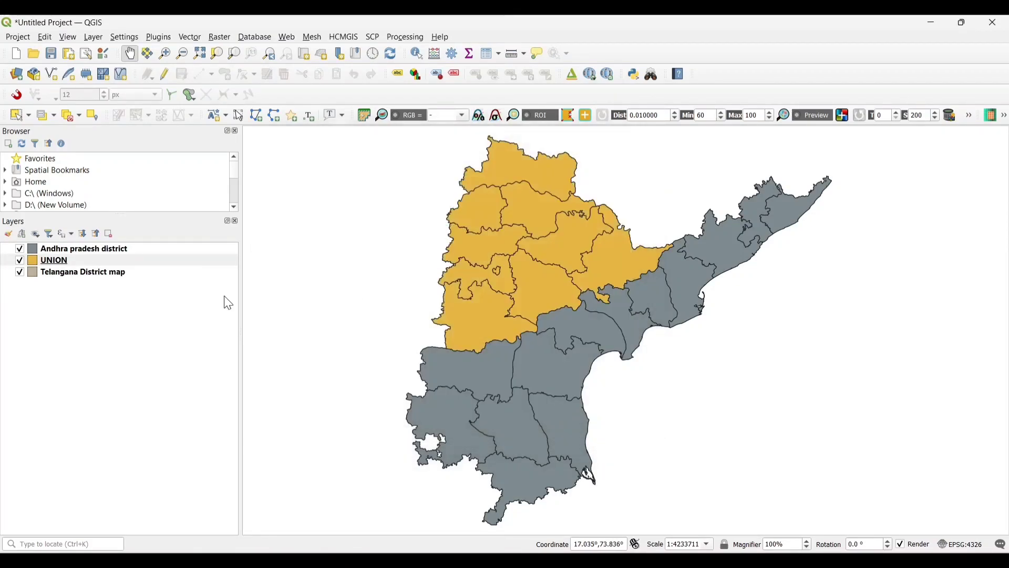
Step: Move the Andhra pradesh district layer below the other layers and toggle off both district layers beneath UNION
left_click_drag(84, 249, 100, 293)
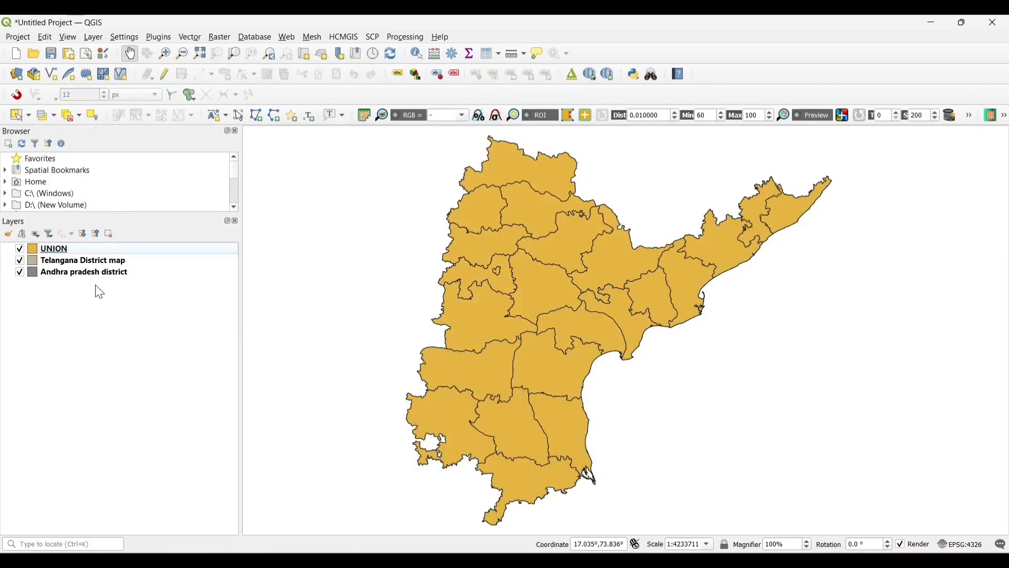
left_click(20, 272)
left_click(20, 260)
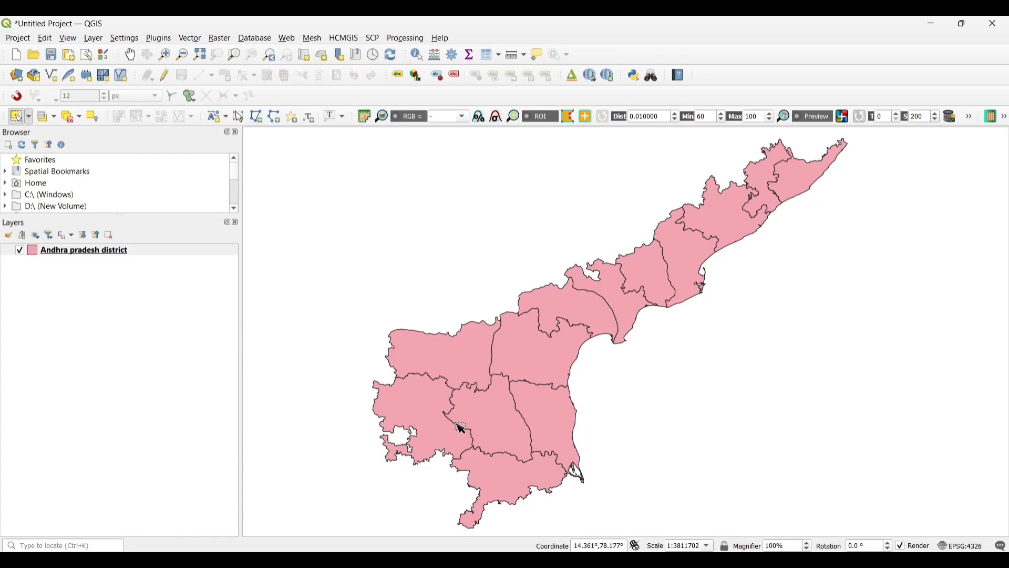
Step: Select the four southernmost districts together in the Andhra pradesh district layer
left_click(501, 419)
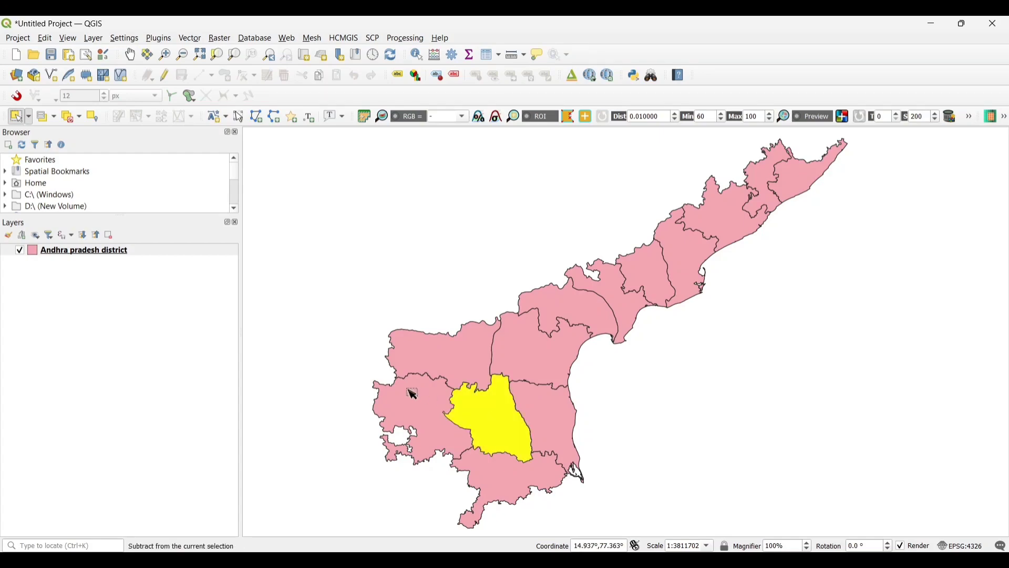
left_click(413, 394, "shift")
left_click(555, 415, "shift")
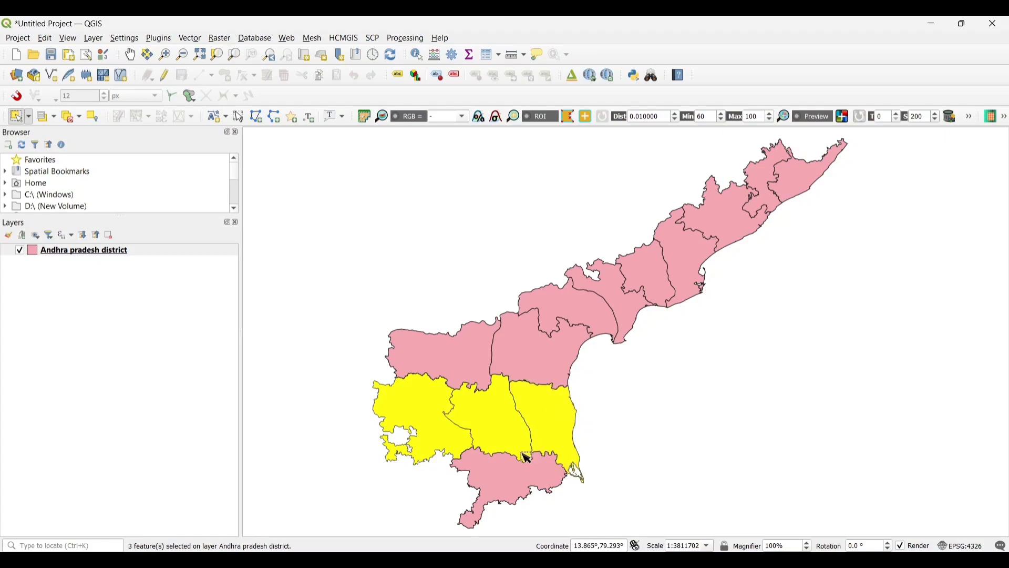
left_click(518, 472, "shift")
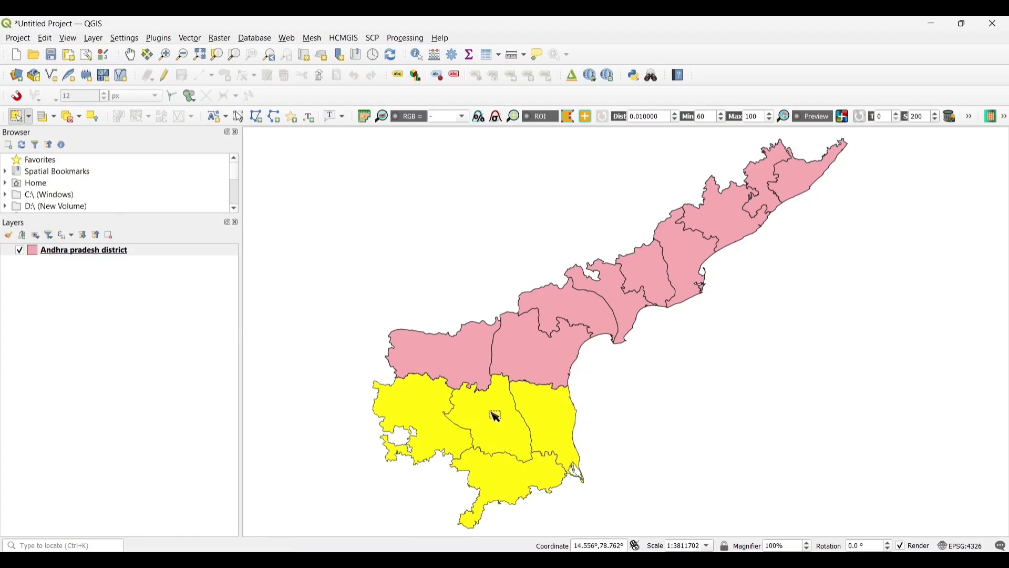
Step: Set up Eliminate Selected Polygons on Andhra pradesh district, merging the selection with the neighbour sharing the Largest Common Boundary
left_click(190, 39)
mouse_move(202, 52)
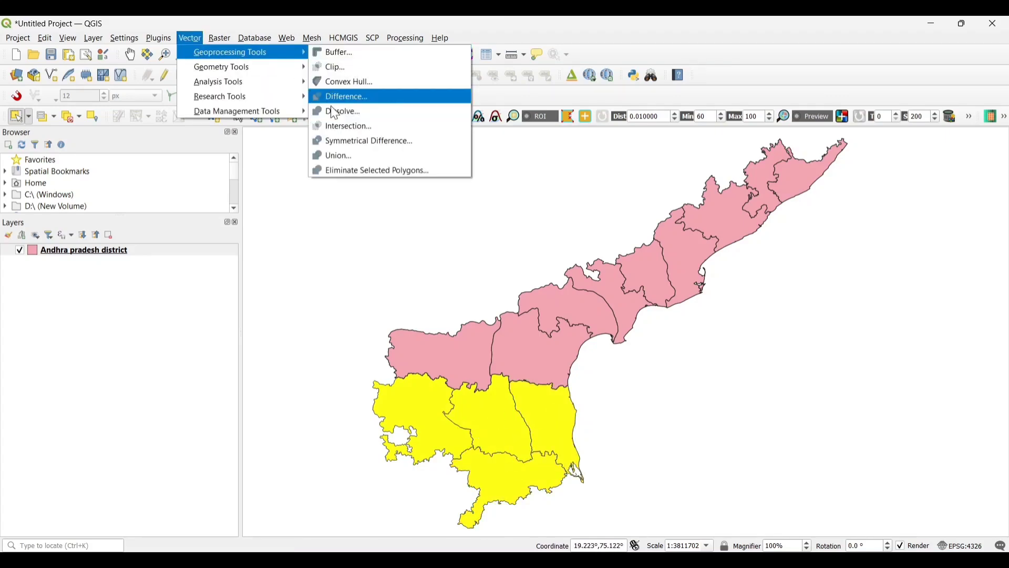
left_click(339, 171)
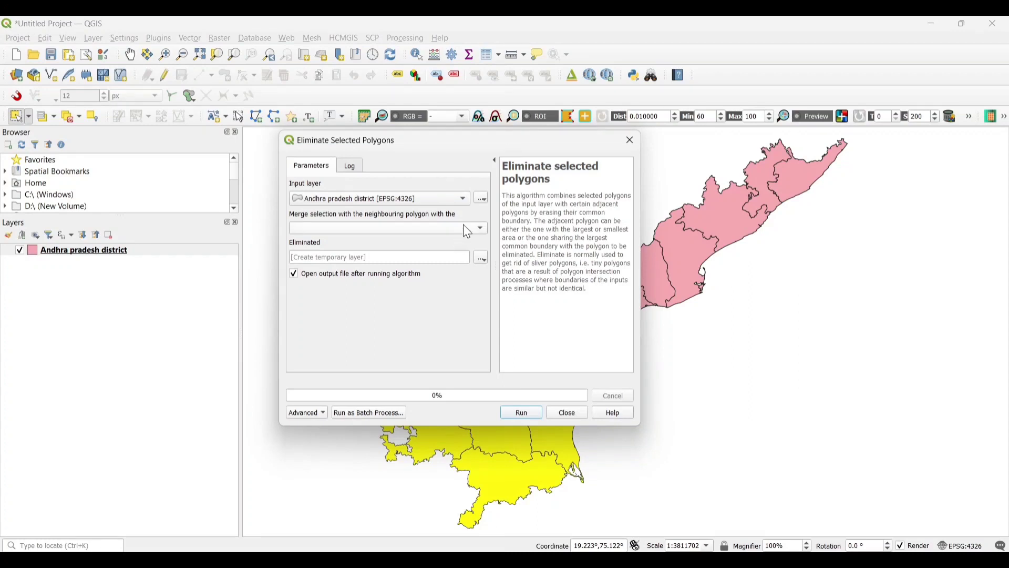
left_click(480, 232)
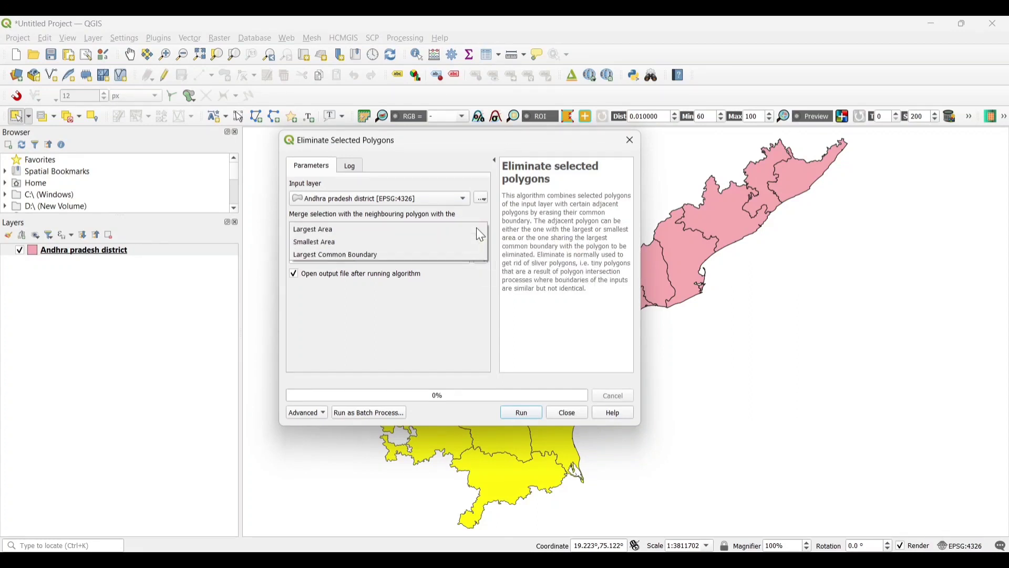
left_click(432, 258)
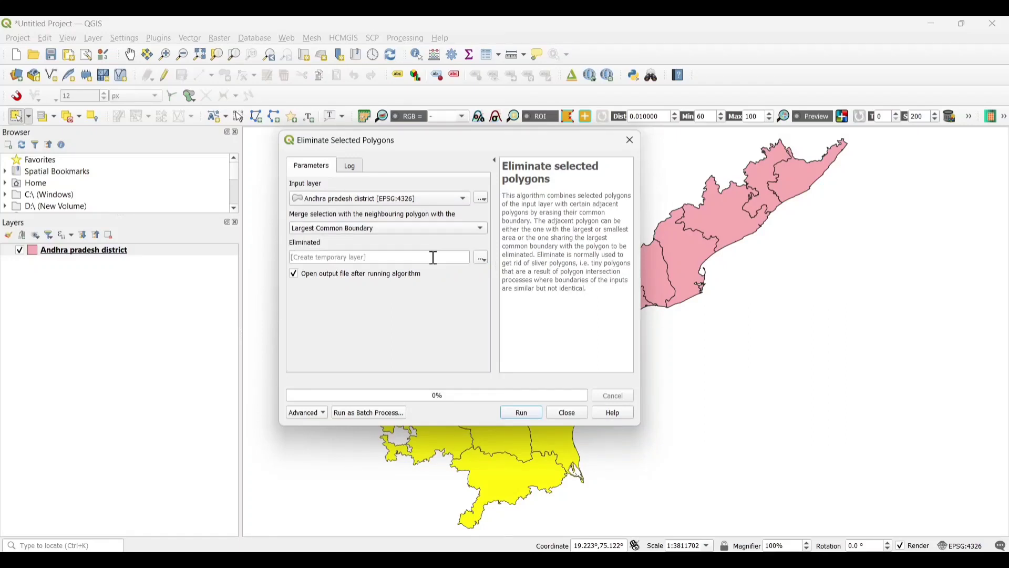
Step: Save the eliminated output as a shapefile named ELIMINATE in the Geoprocessing tools folder, run the tool and close it
left_click(482, 259)
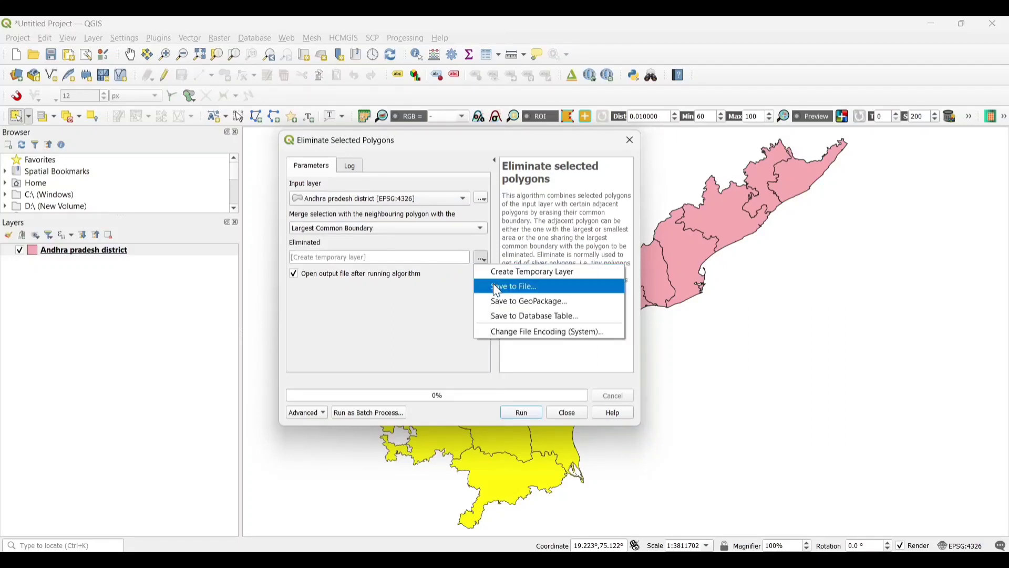
left_click(494, 286)
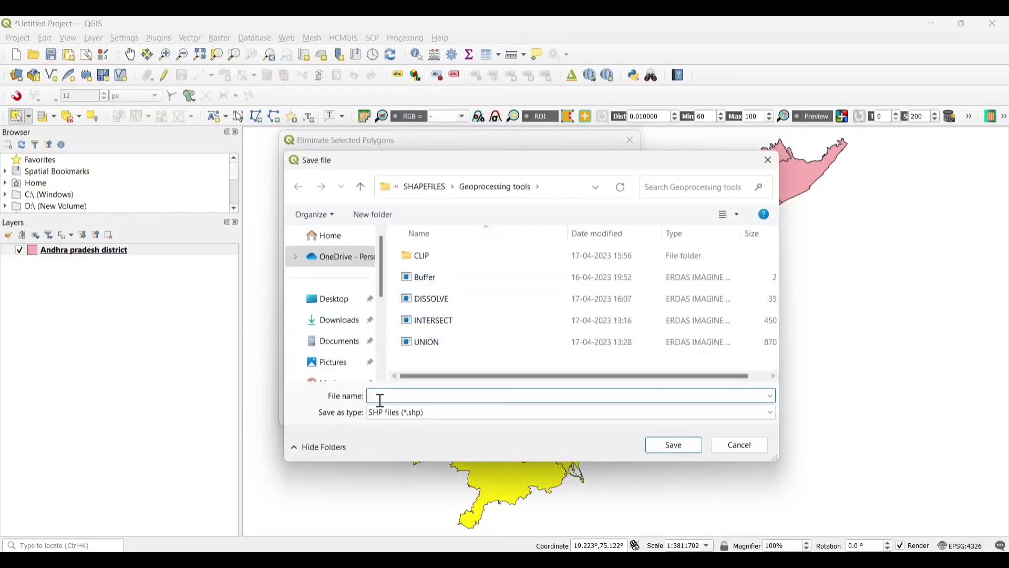
left_click(380, 400)
type("ELI")
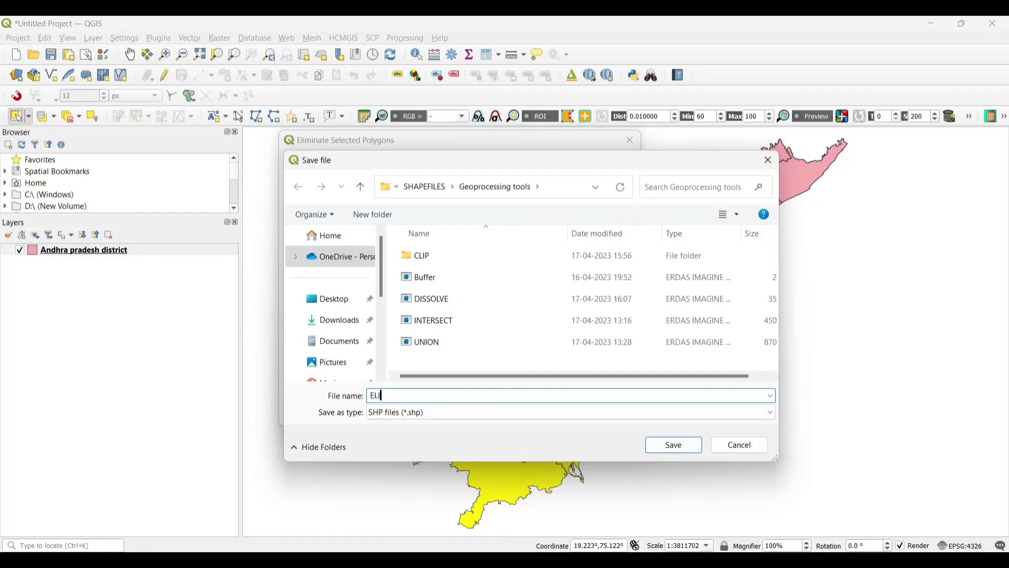
type("MINATE")
left_click(682, 447)
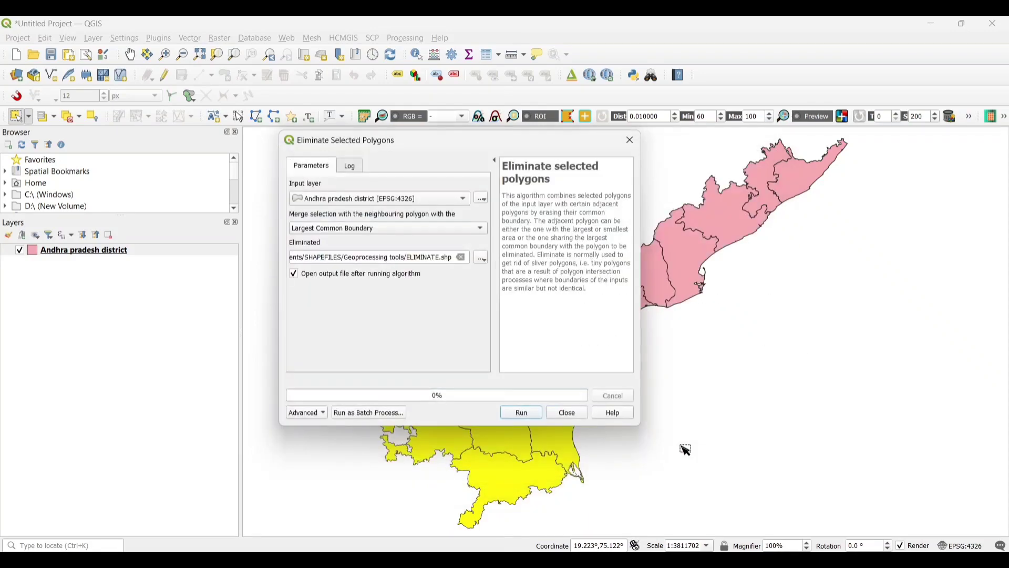
left_click(527, 409)
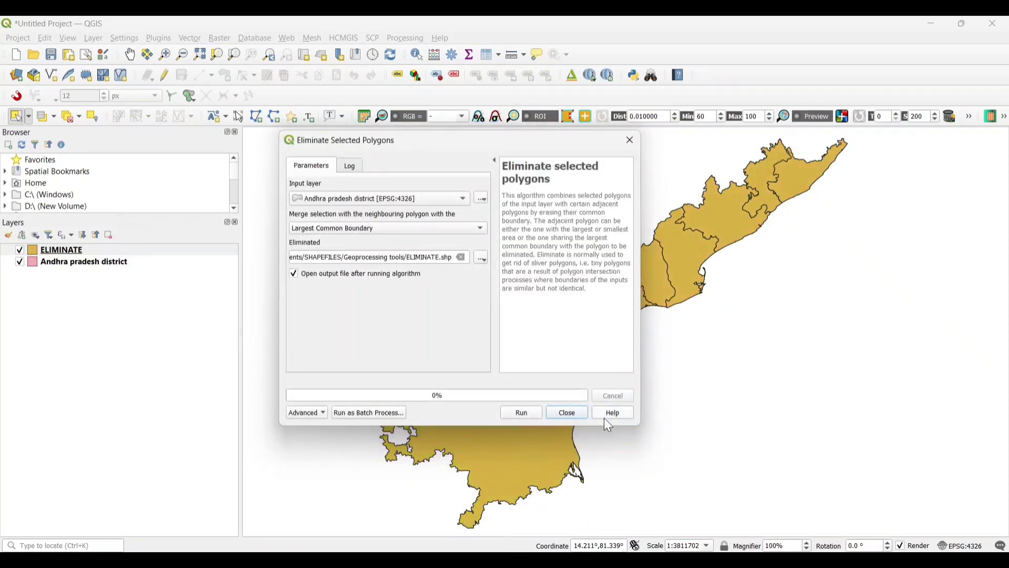
left_click(568, 412)
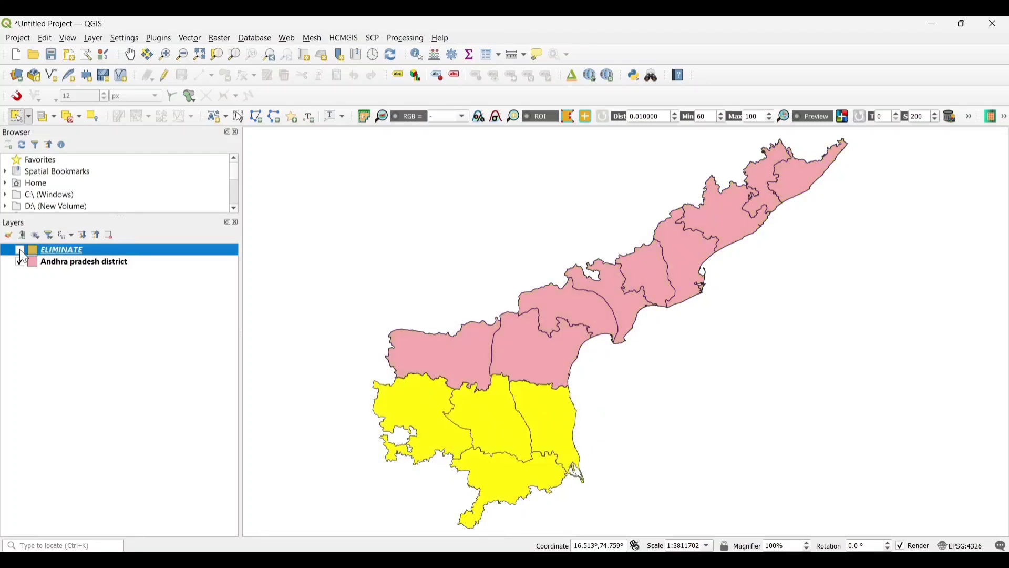